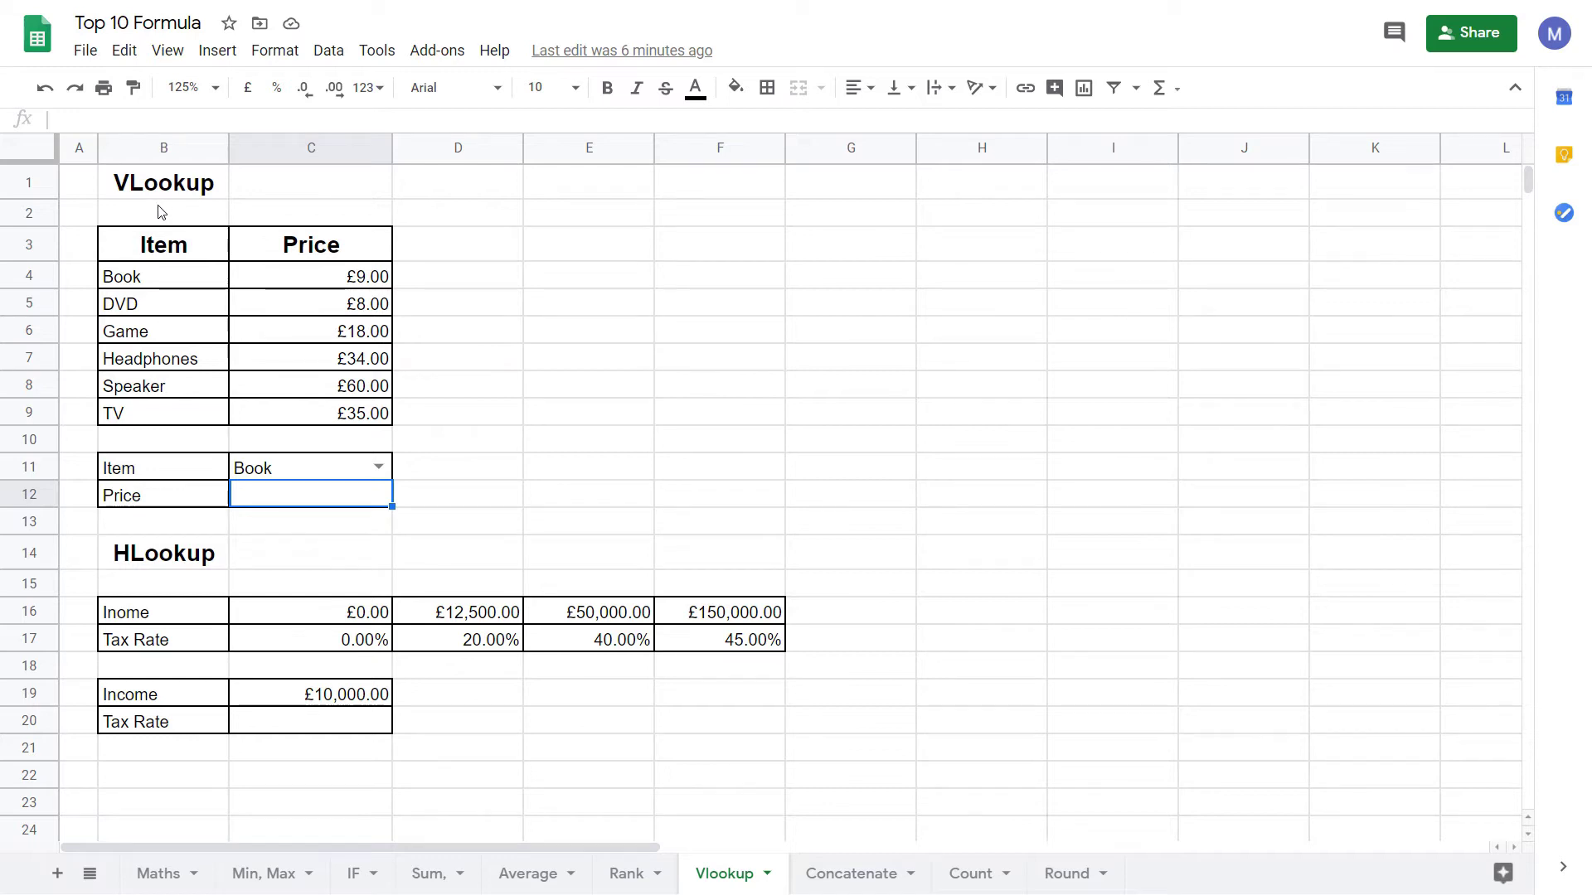
# Step: Point out the Item/Price table (Book to TV) and the income and tax rate table
pyautogui.moveTo(128, 241); pyautogui.dragTo(318, 415)
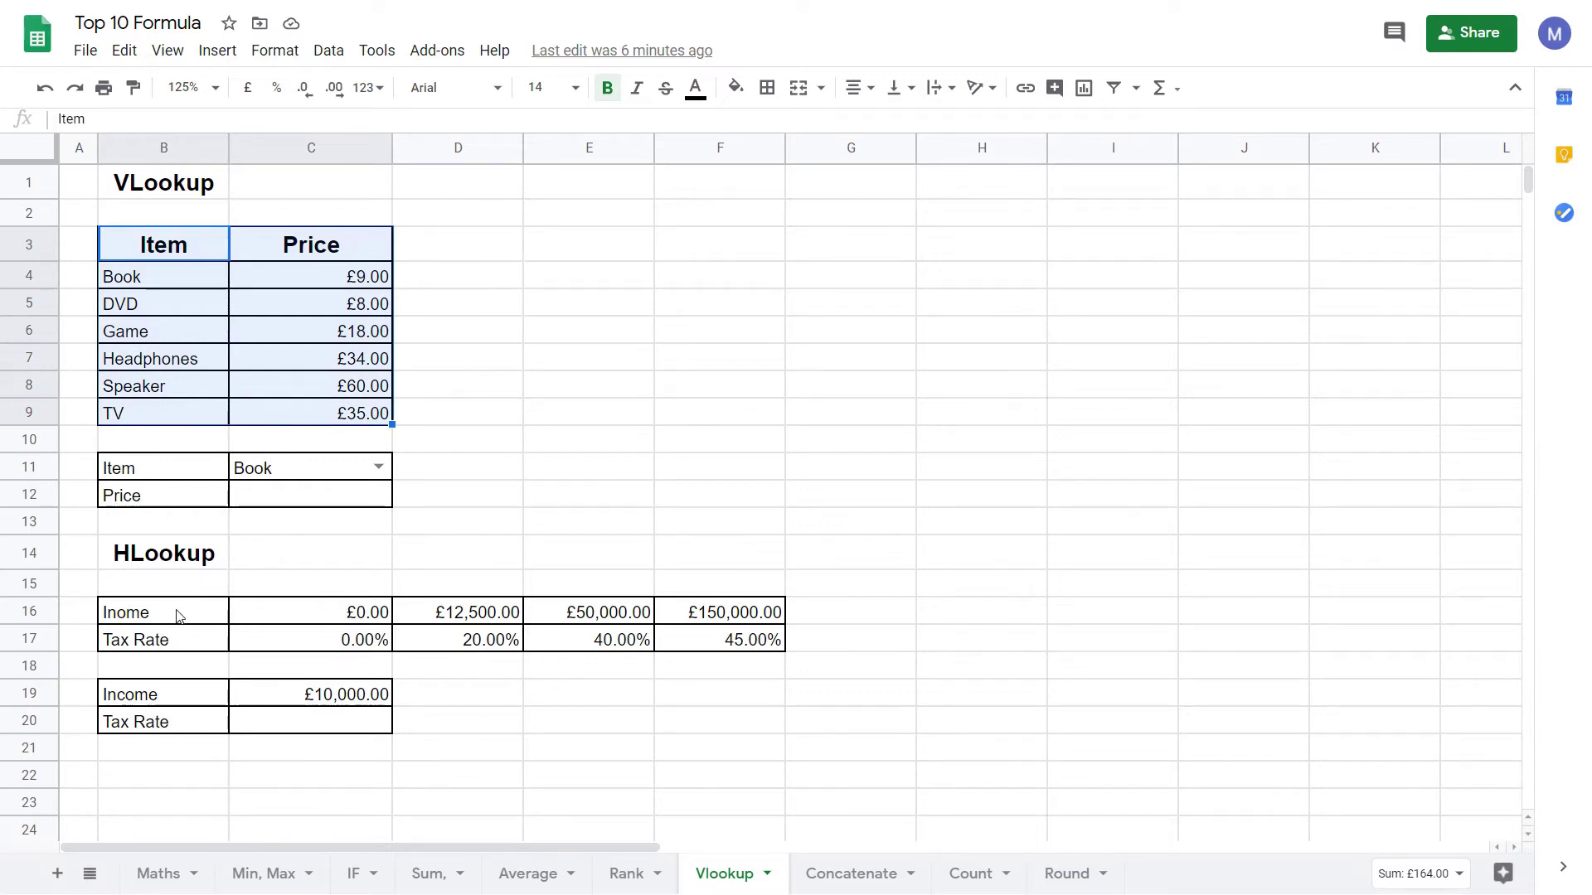
pyautogui.moveTo(177, 612); pyautogui.dragTo(730, 640)
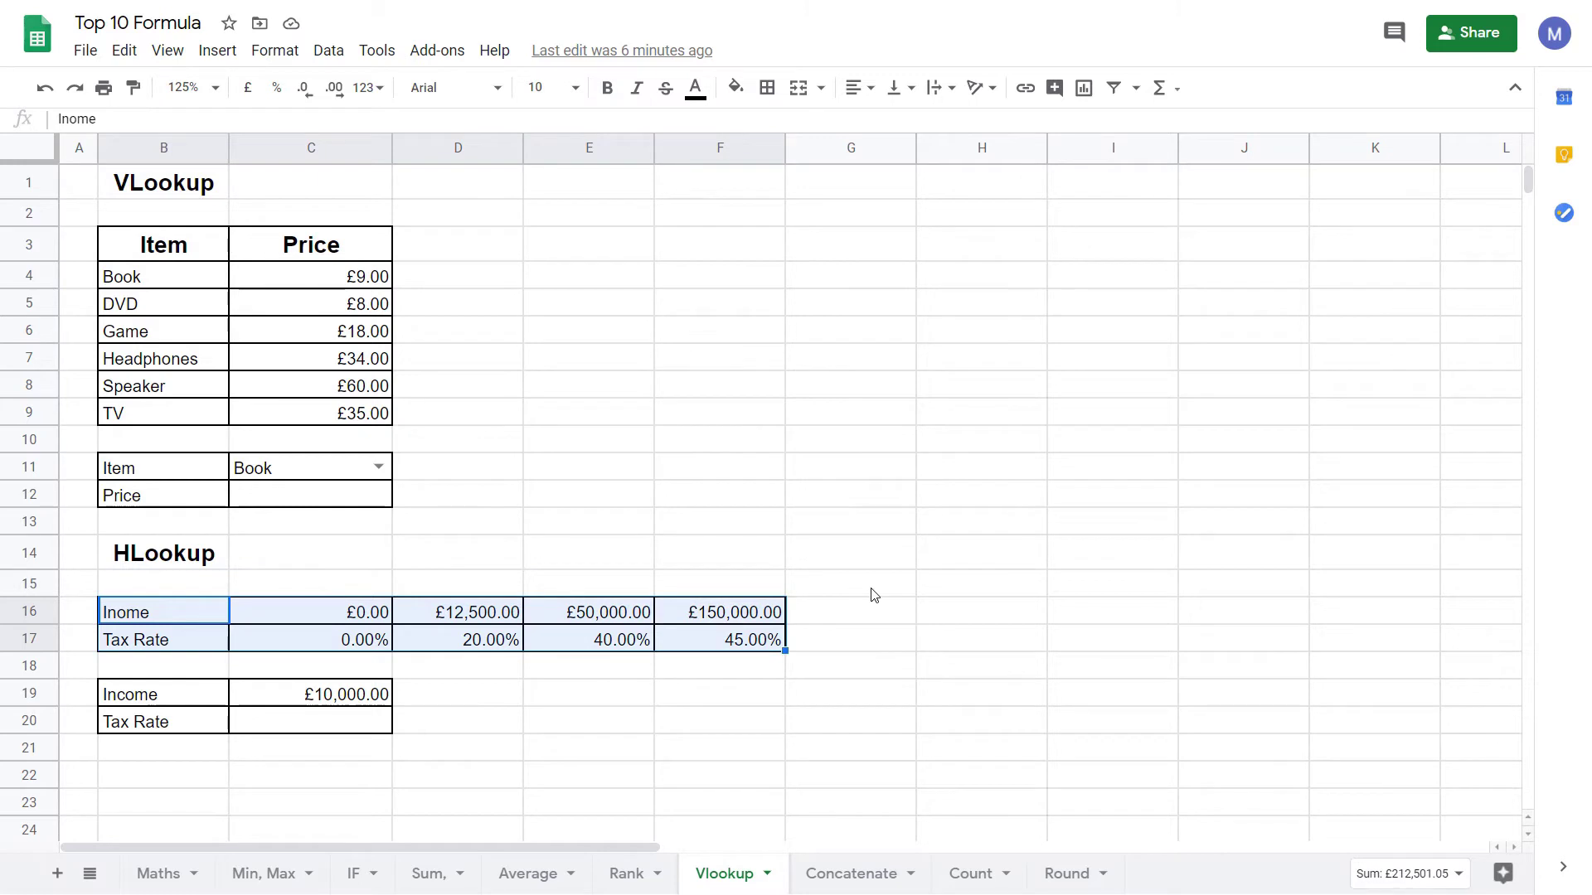
pyautogui.click(408, 497)
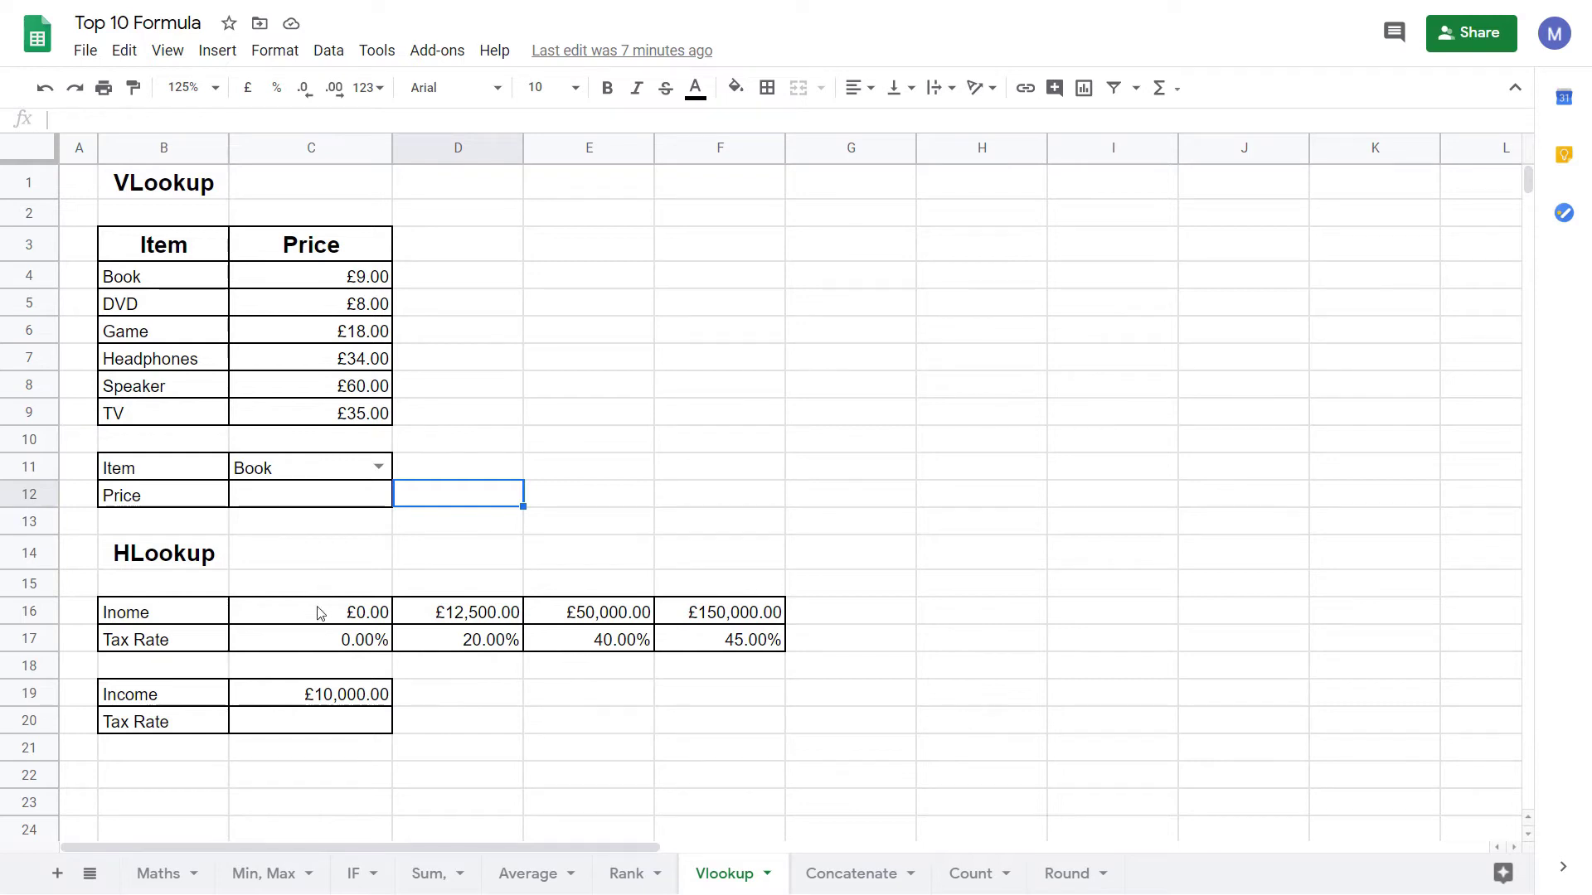
pyautogui.moveTo(315, 614); pyautogui.dragTo(727, 609)
pyautogui.moveTo(191, 286); pyautogui.dragTo(182, 415)
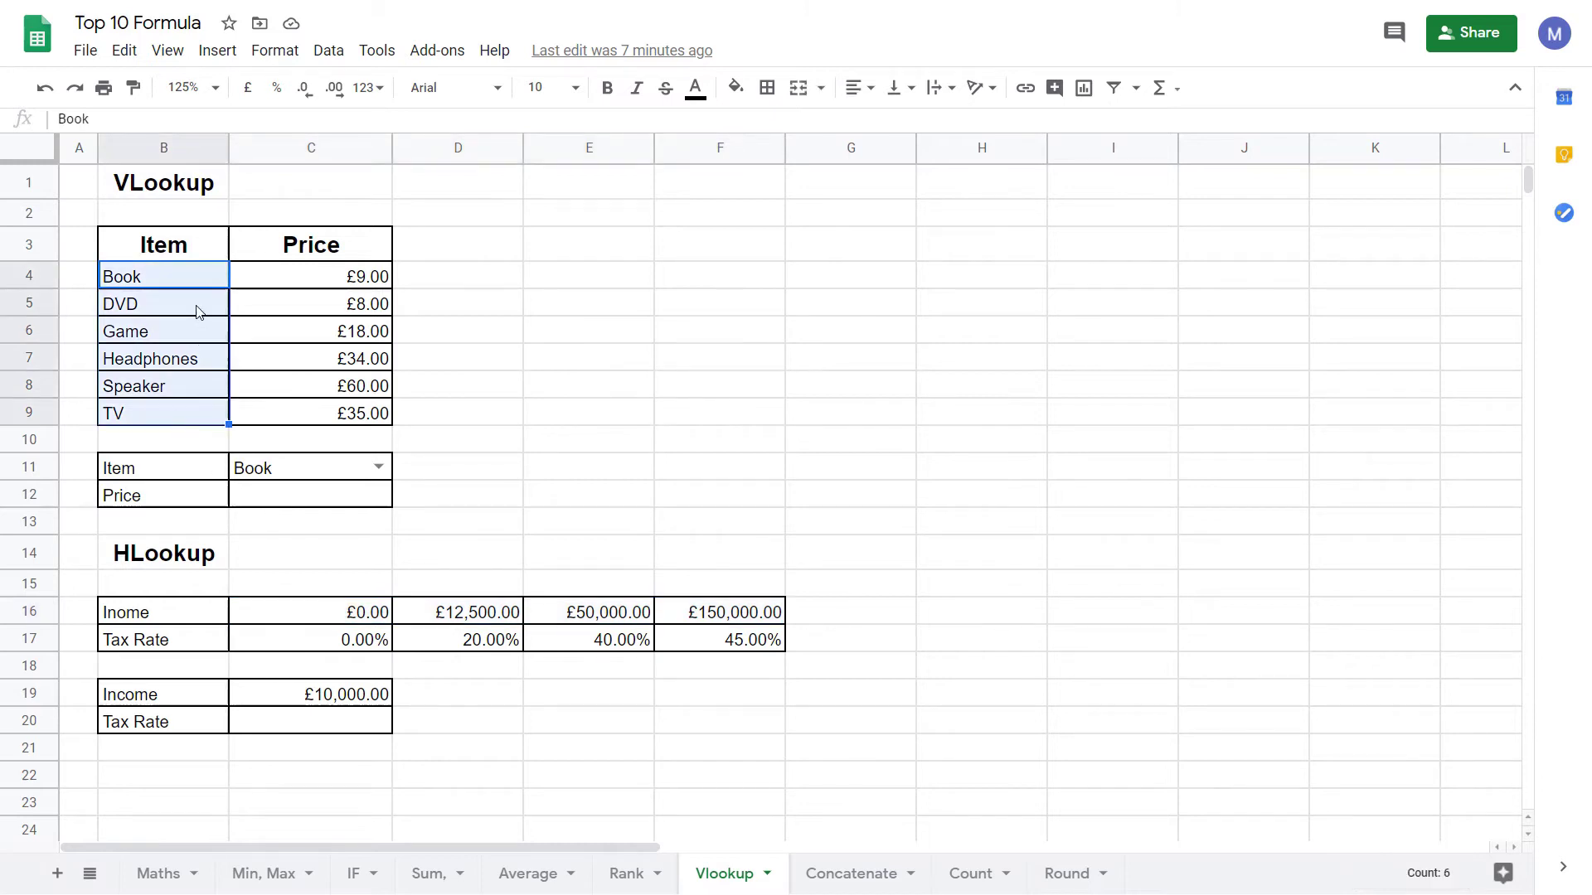
pyautogui.click(119, 281)
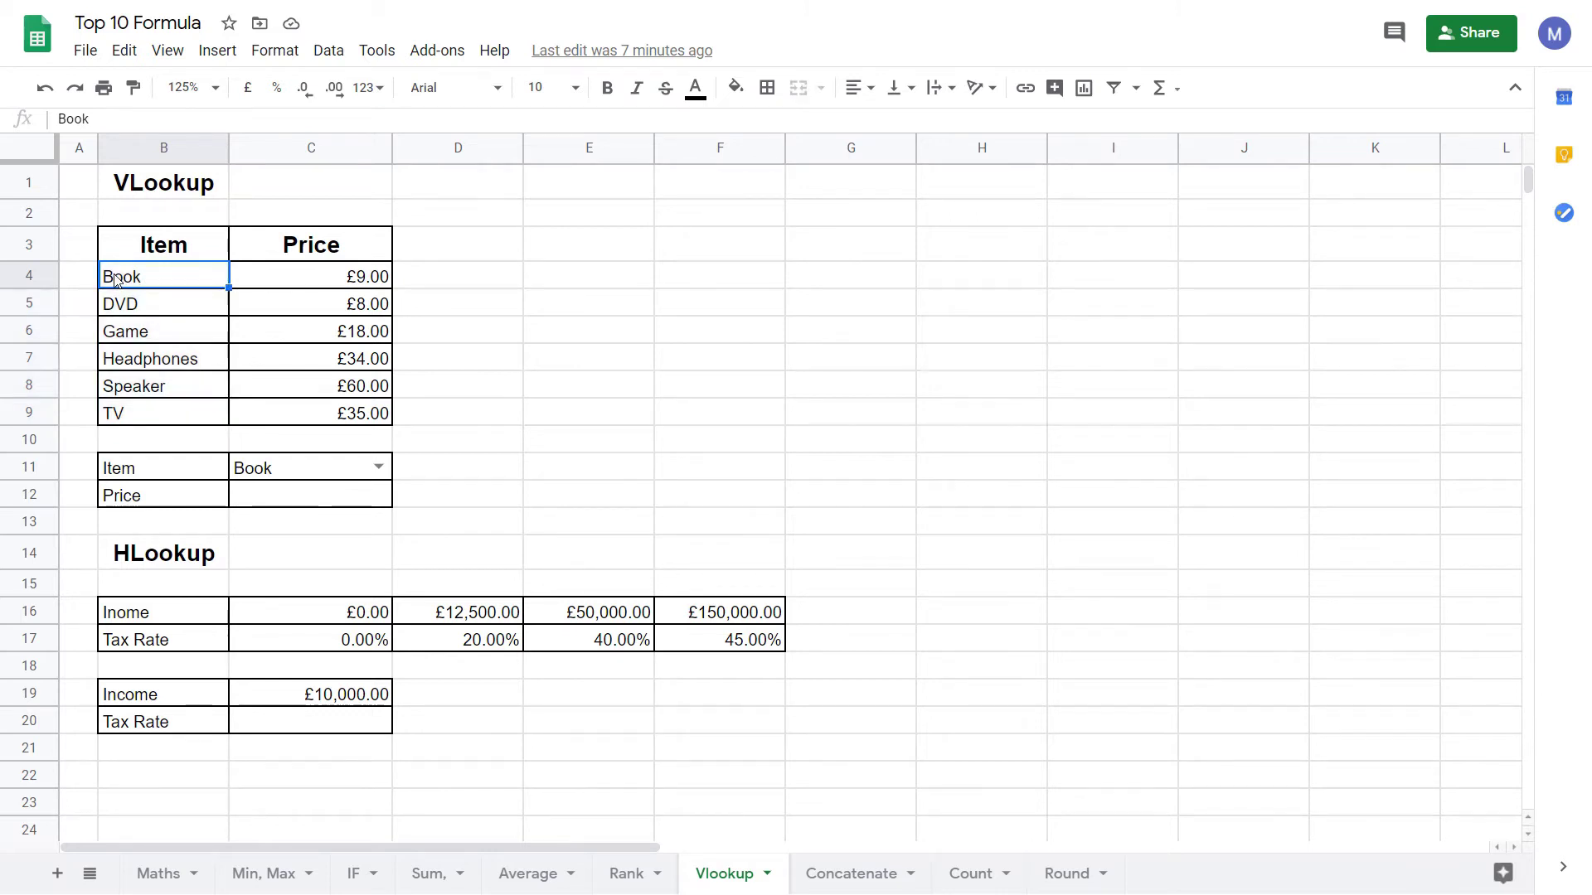
pyautogui.click(130, 419)
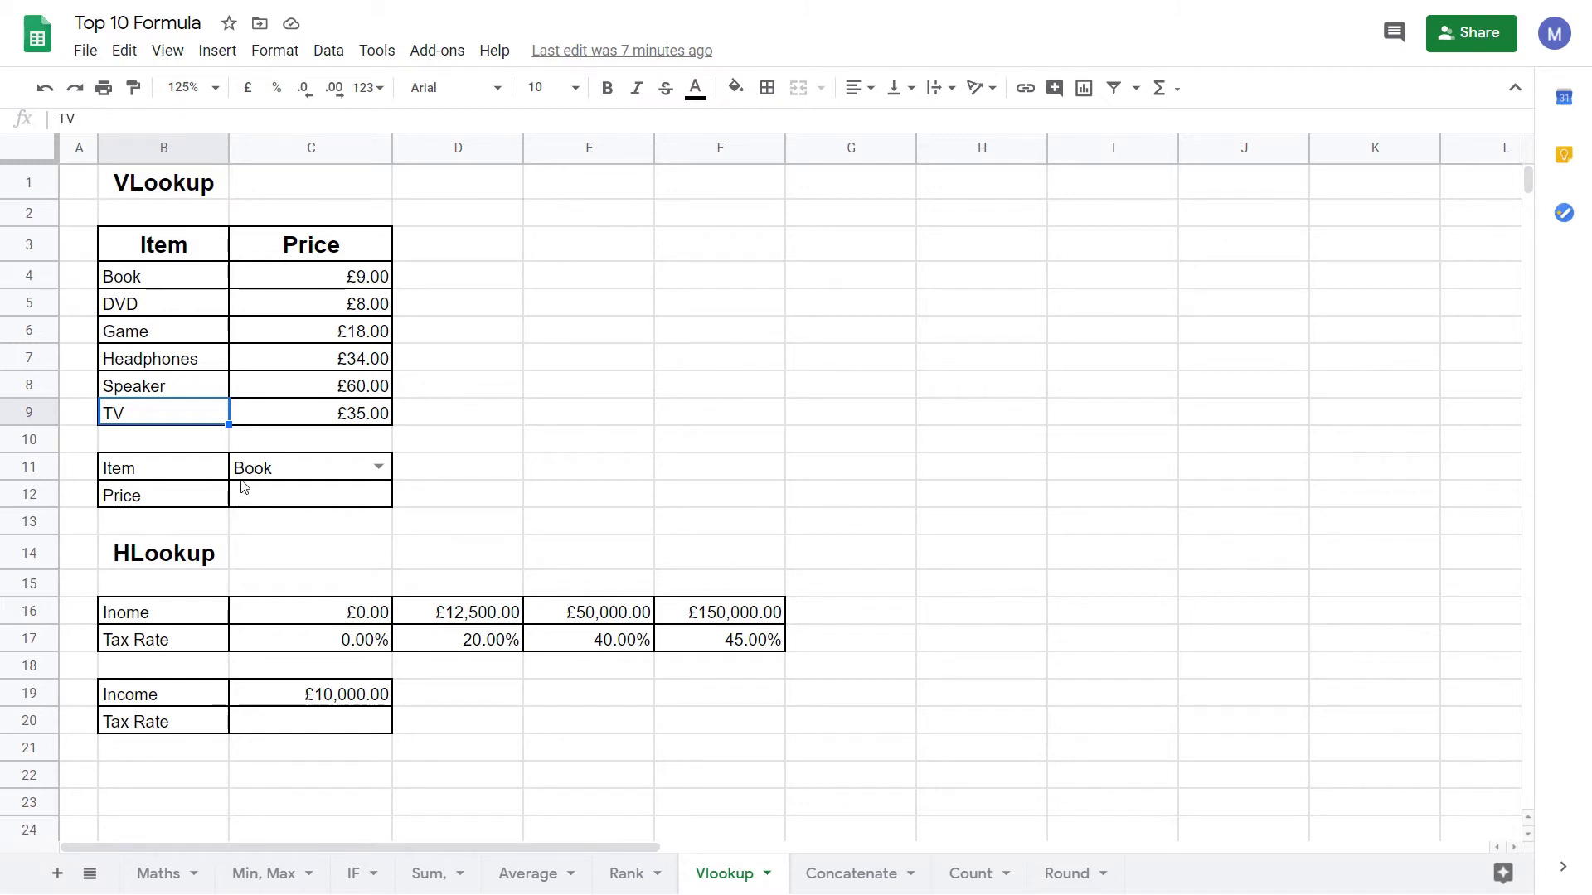
# Step: In C12 enter =VLOOKUP(C11,B4:C9,2) to return the price of the chosen item
pyautogui.click(306, 500)
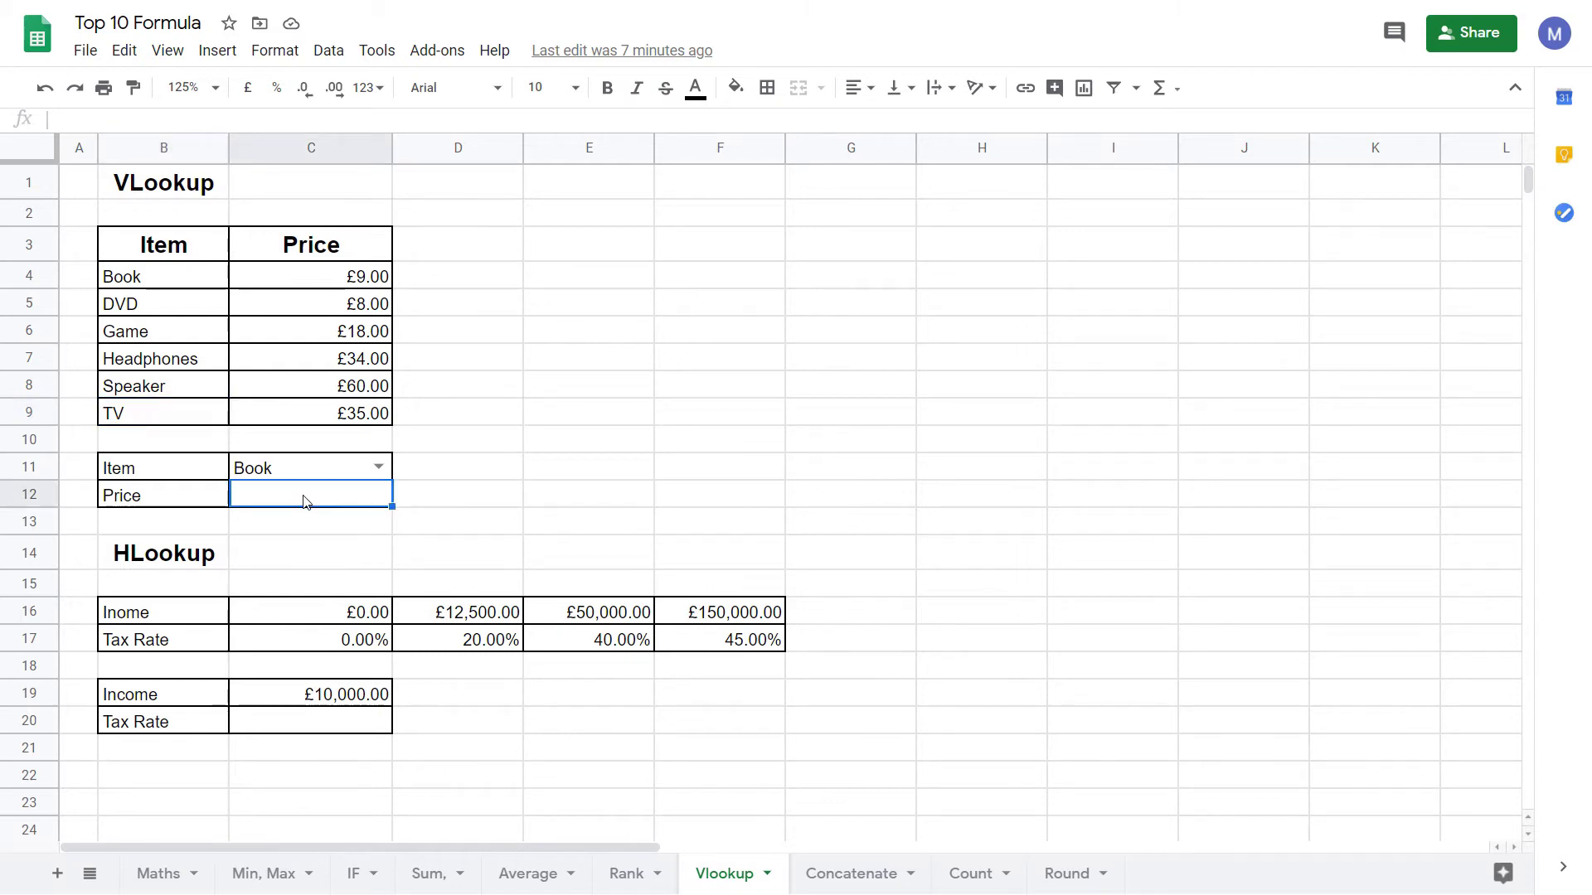
pyautogui.write('=')
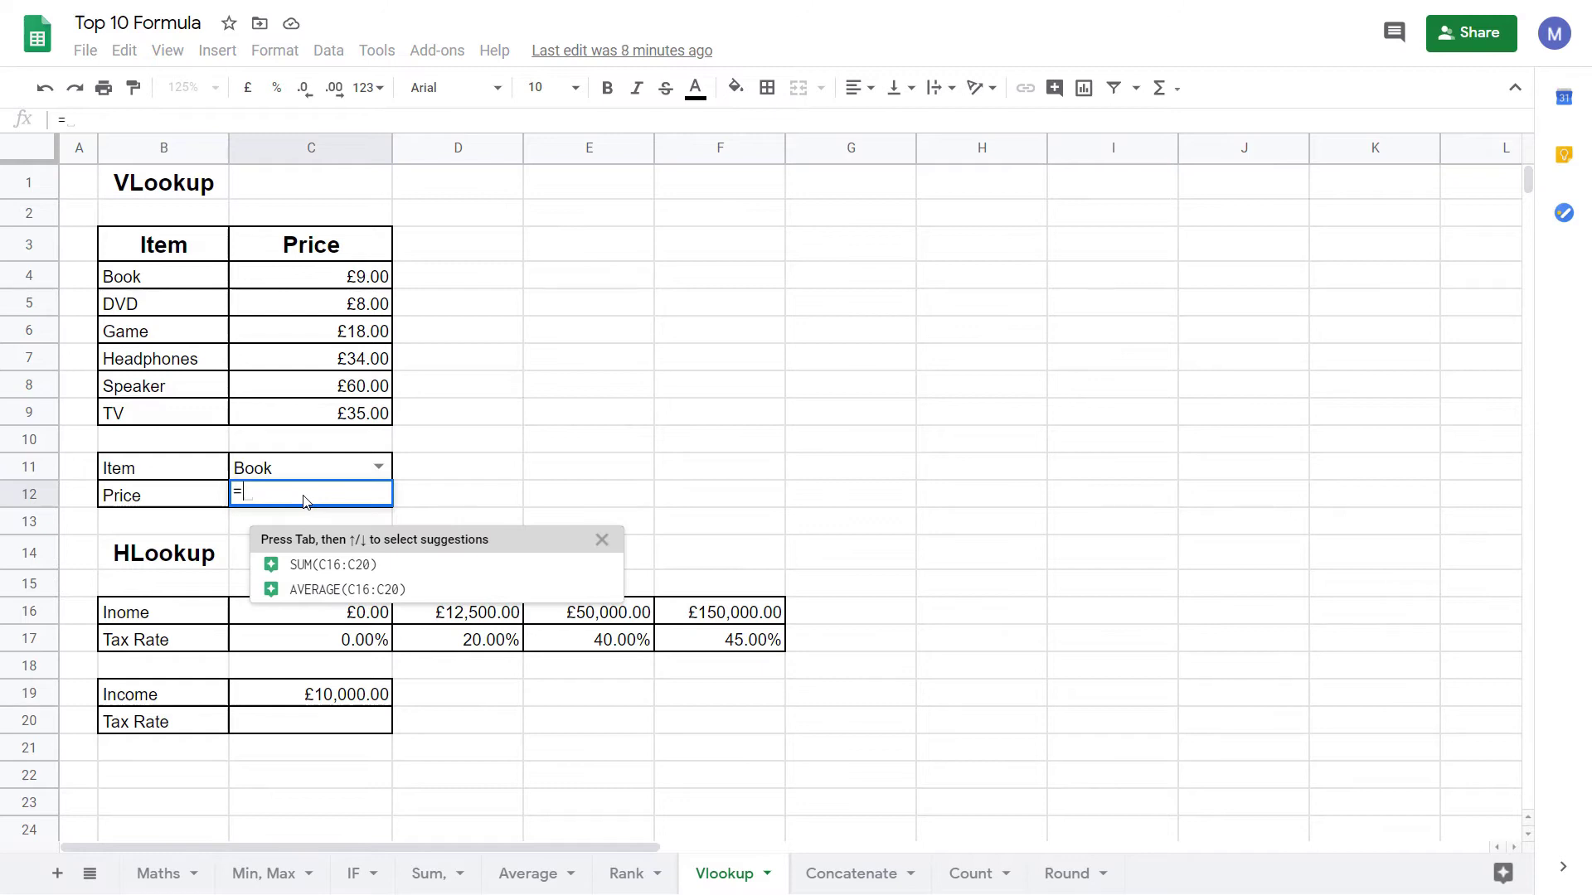
pyautogui.write('VLOOKUP(')
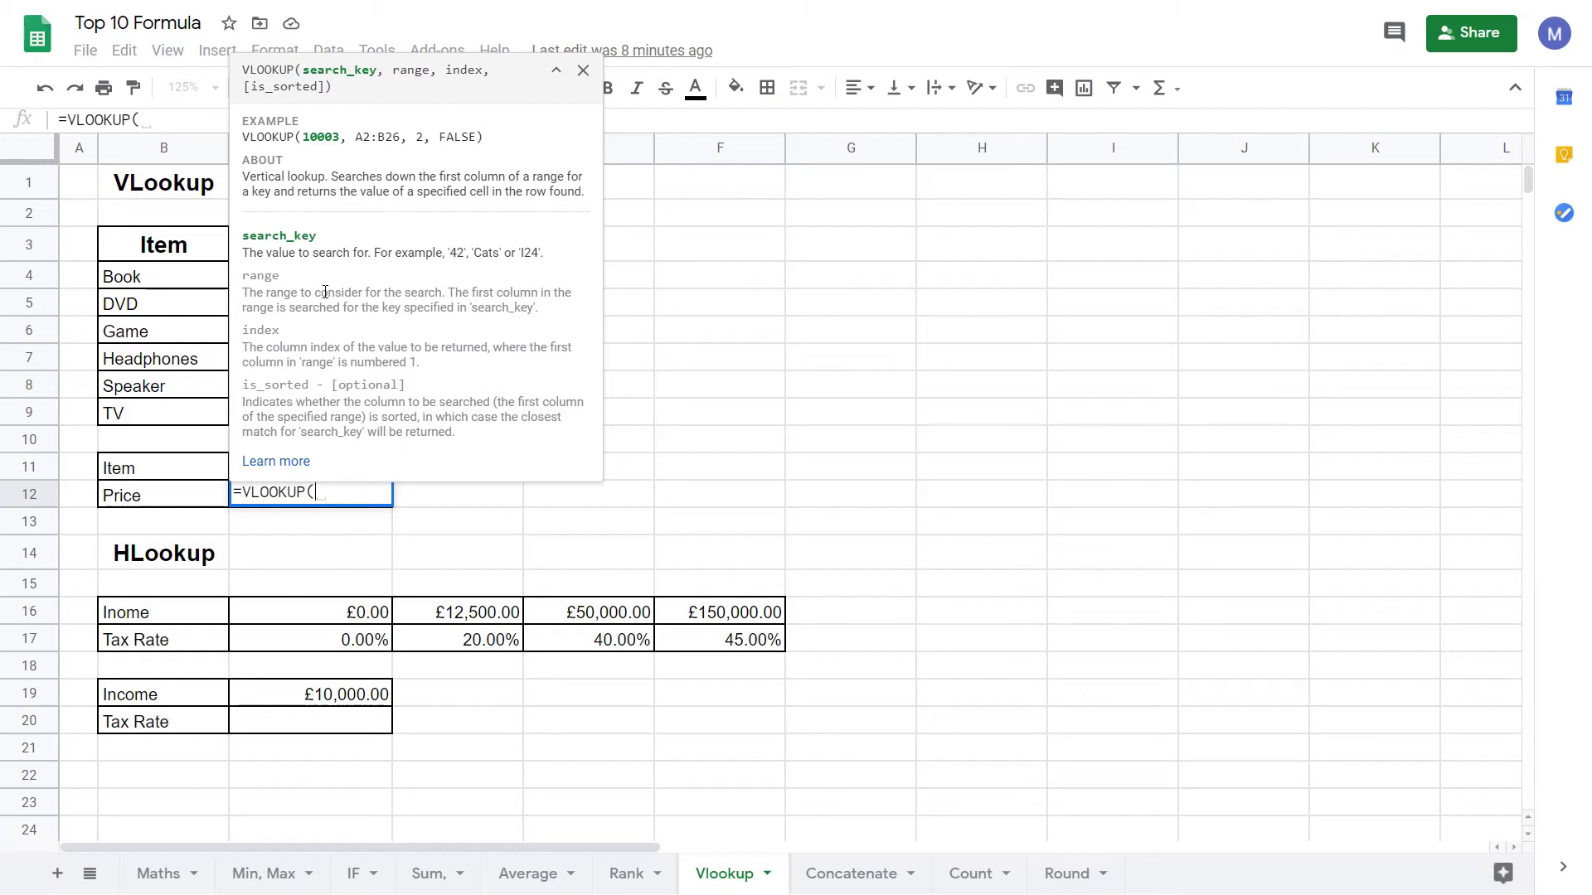
pyautogui.click(556, 75)
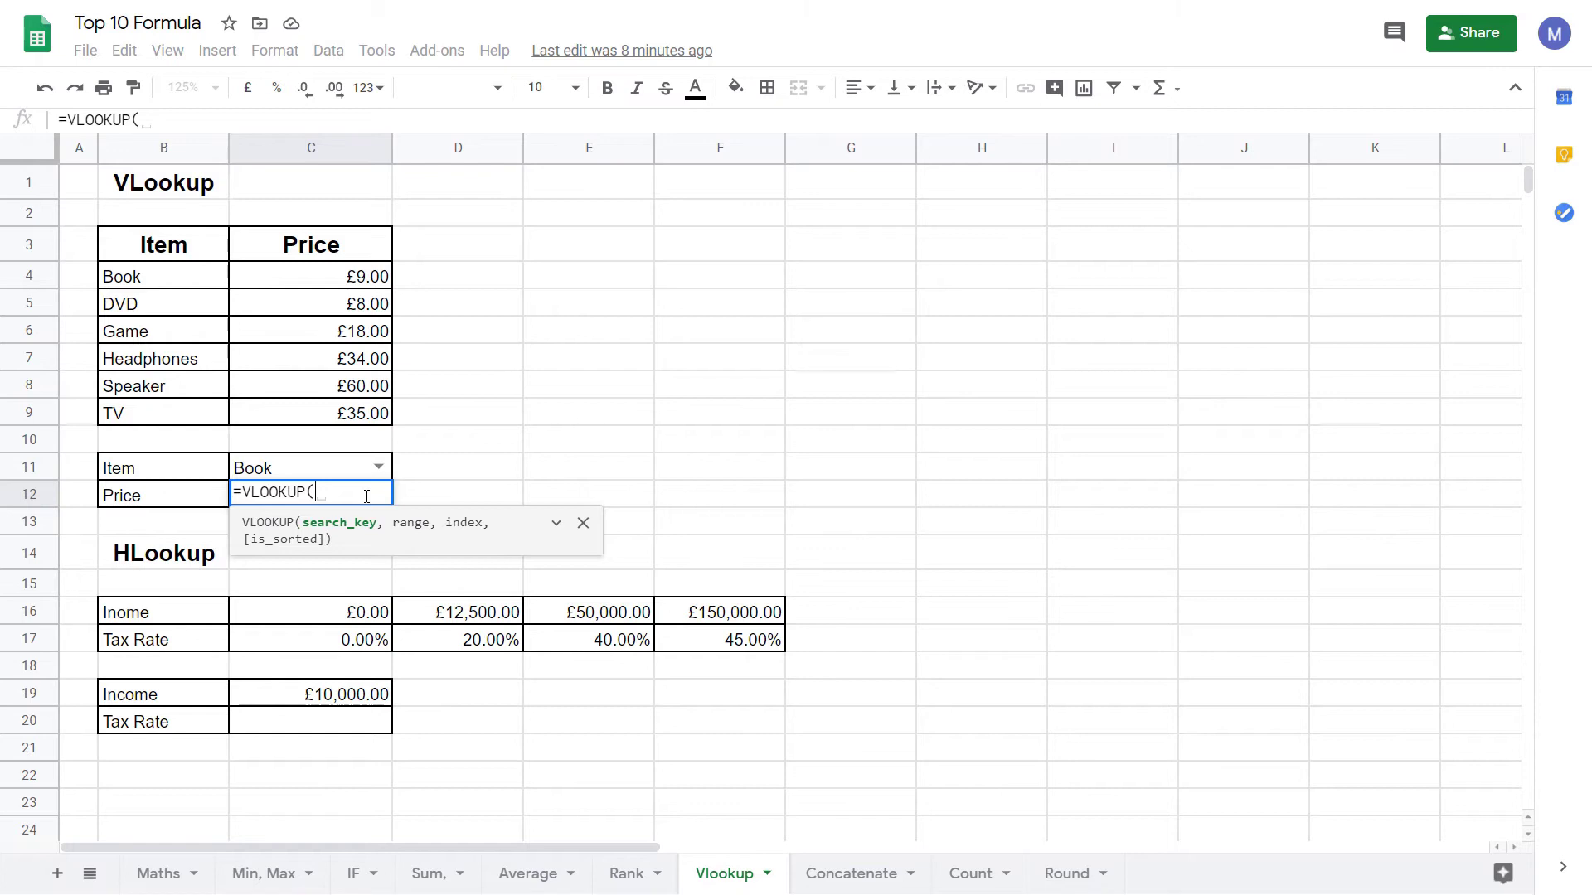
pyautogui.click(273, 470)
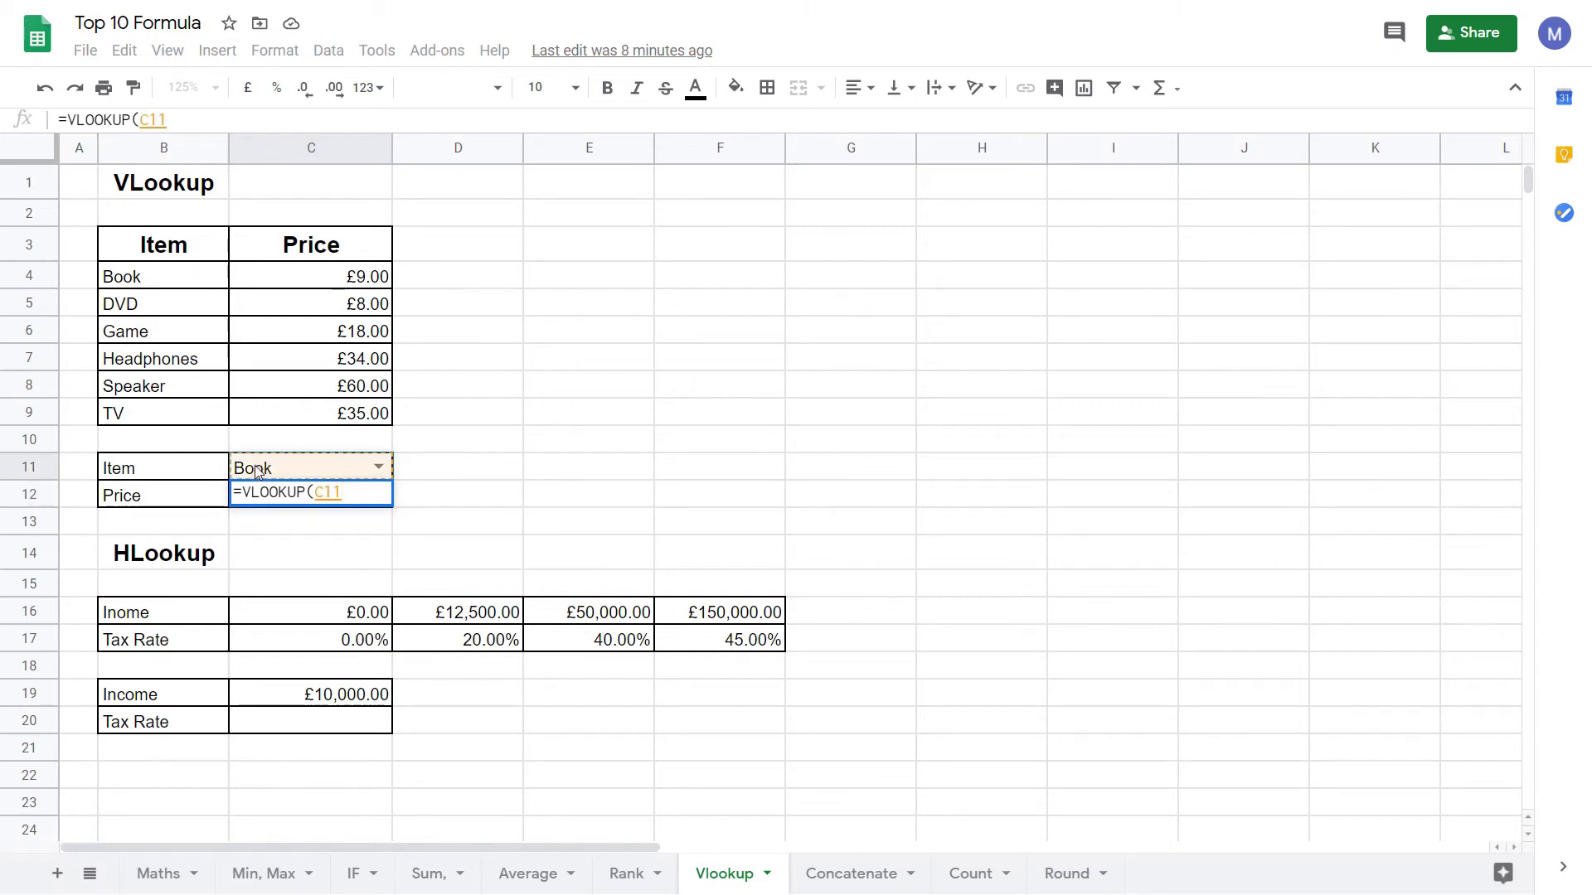
pyautogui.write(',')
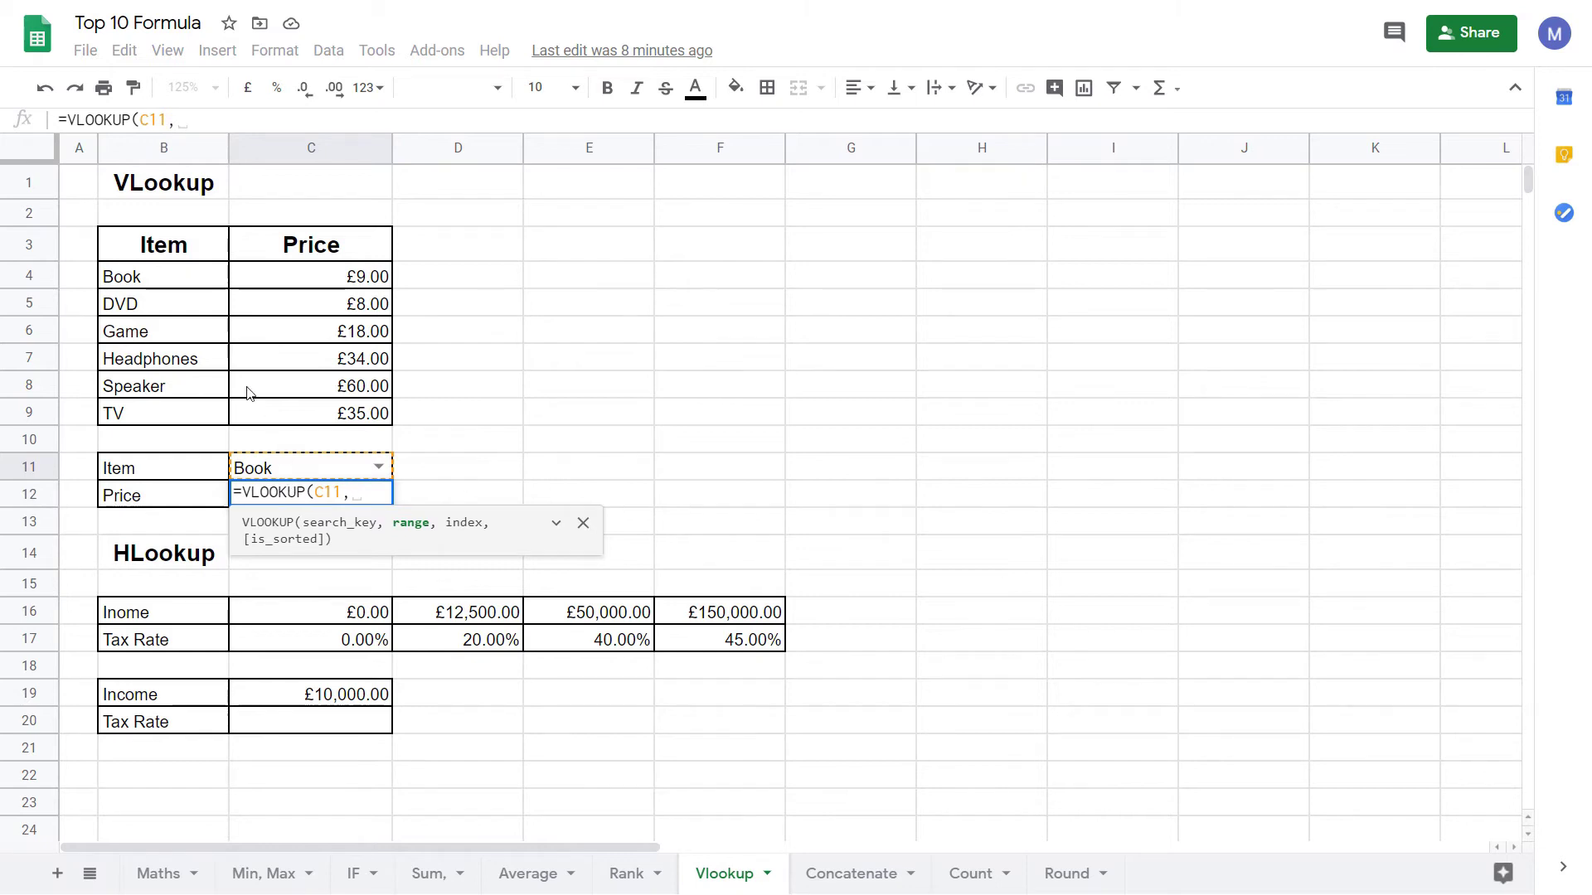
pyautogui.moveTo(152, 287); pyautogui.dragTo(350, 421)
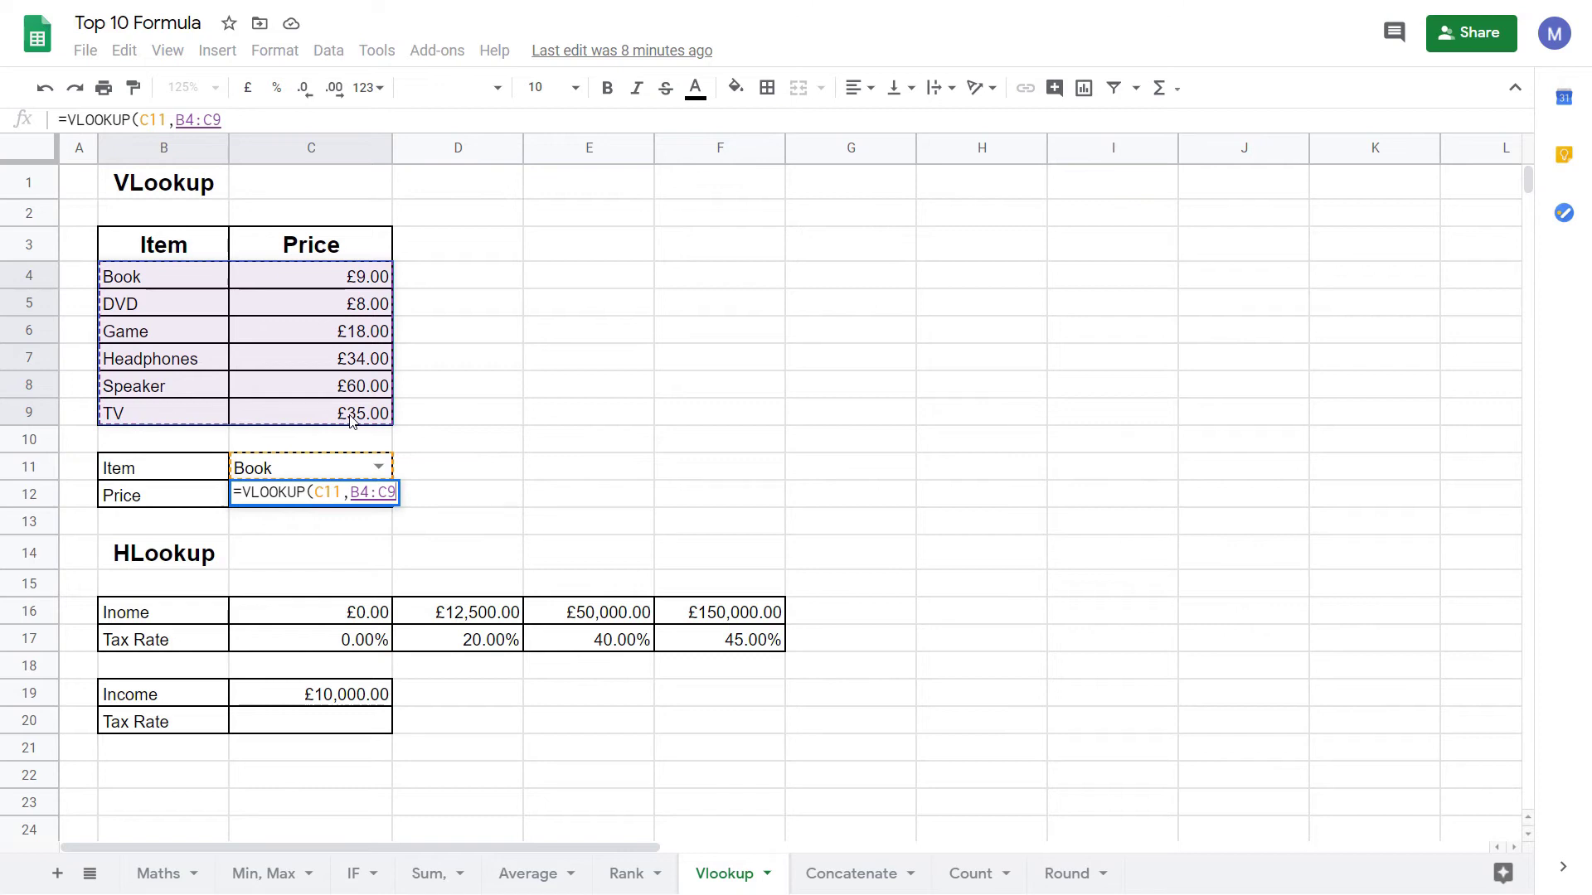
pyautogui.write(',')
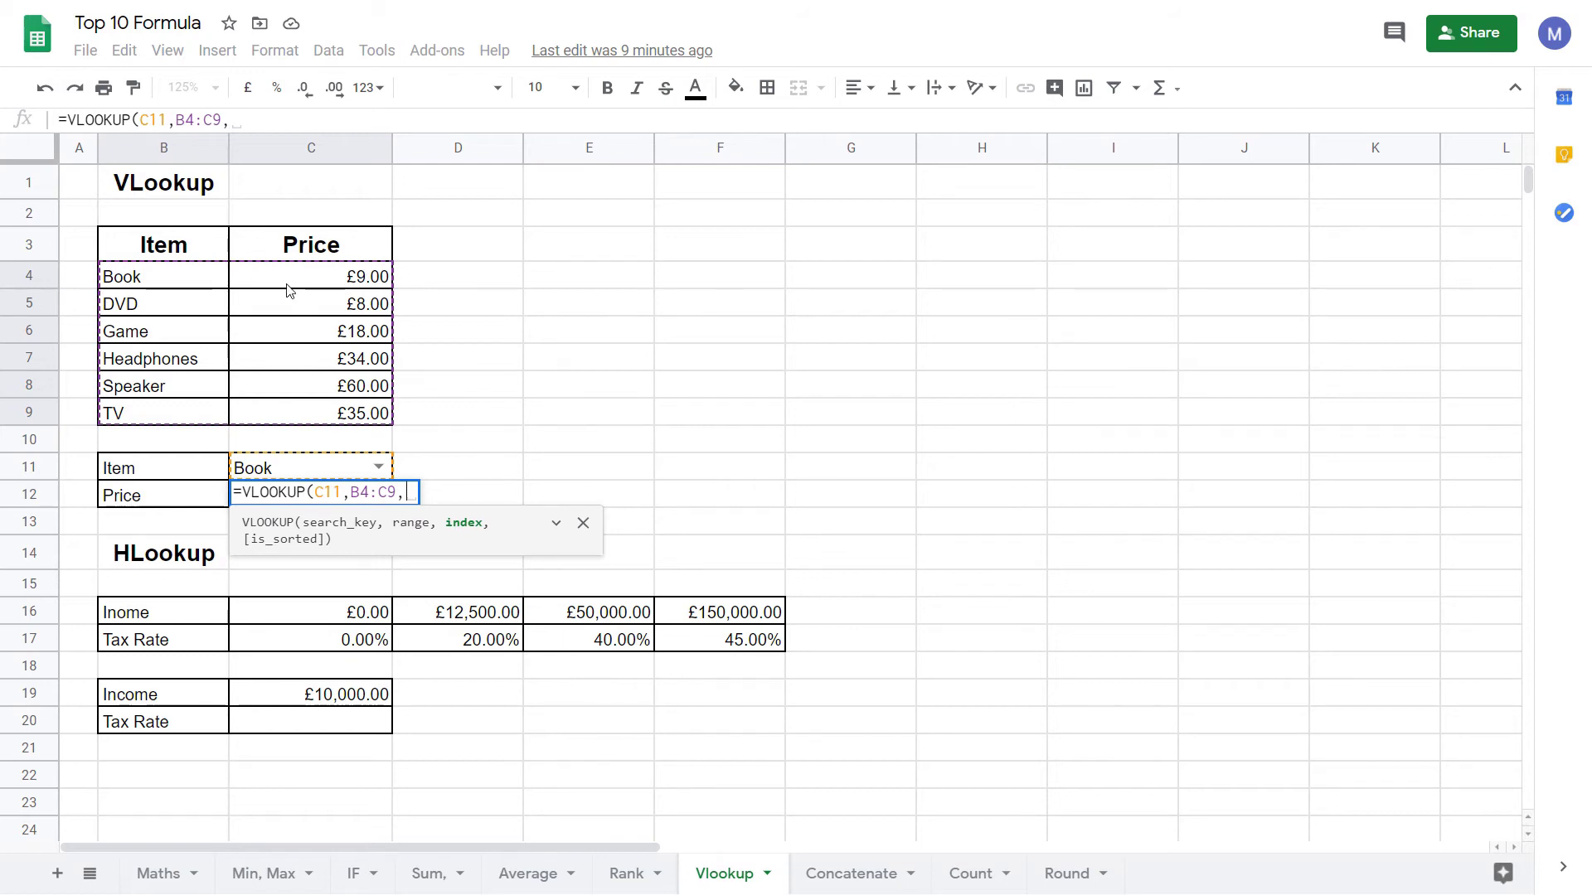
pyautogui.write('2')
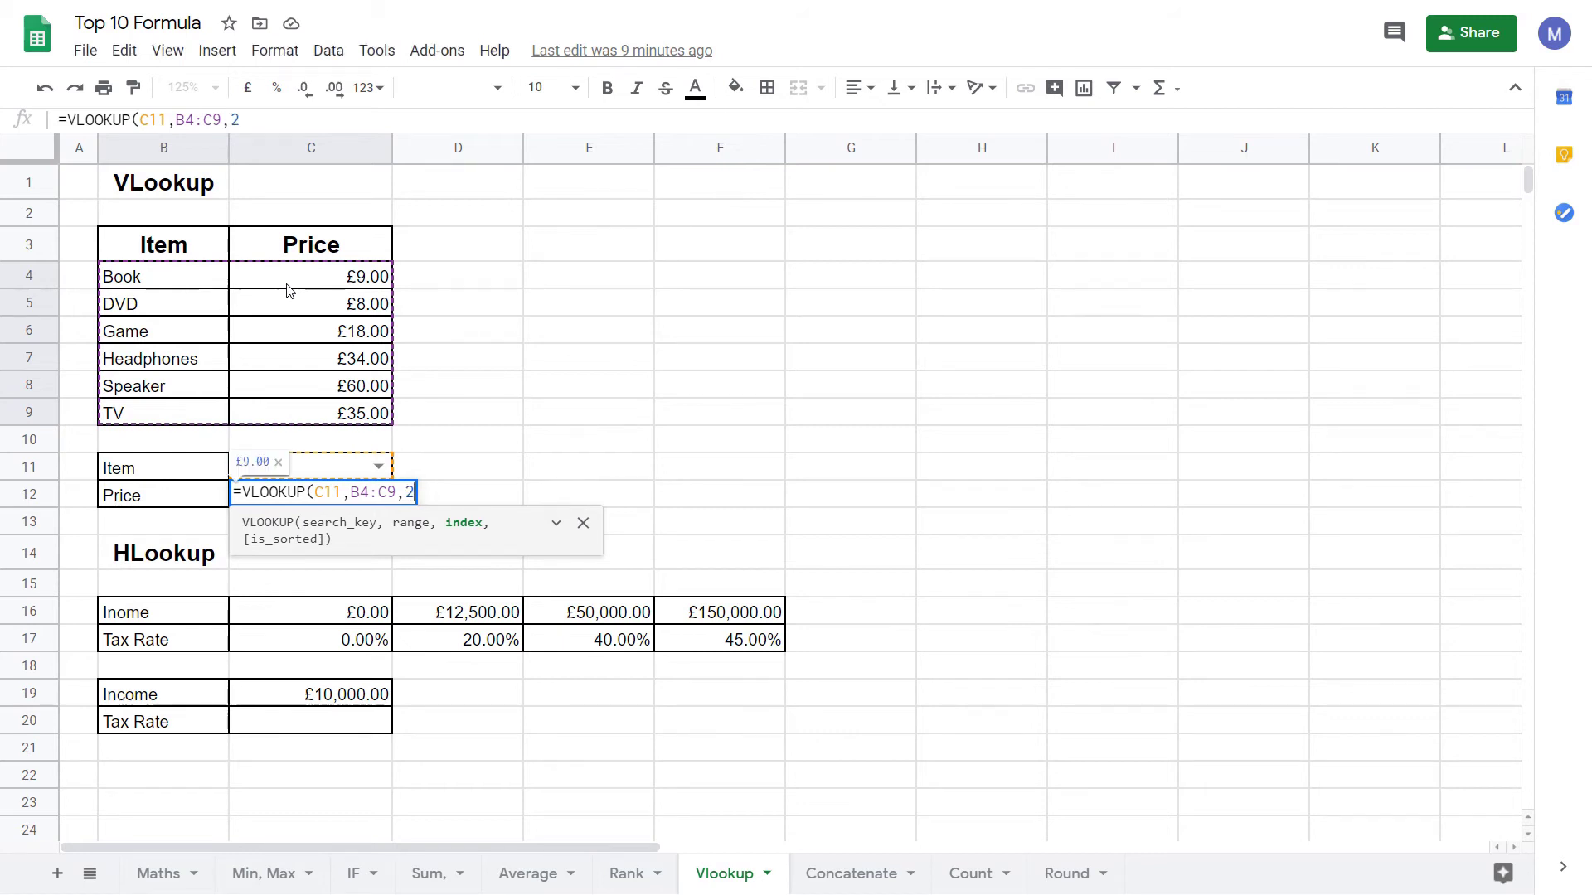
pyautogui.write(')')
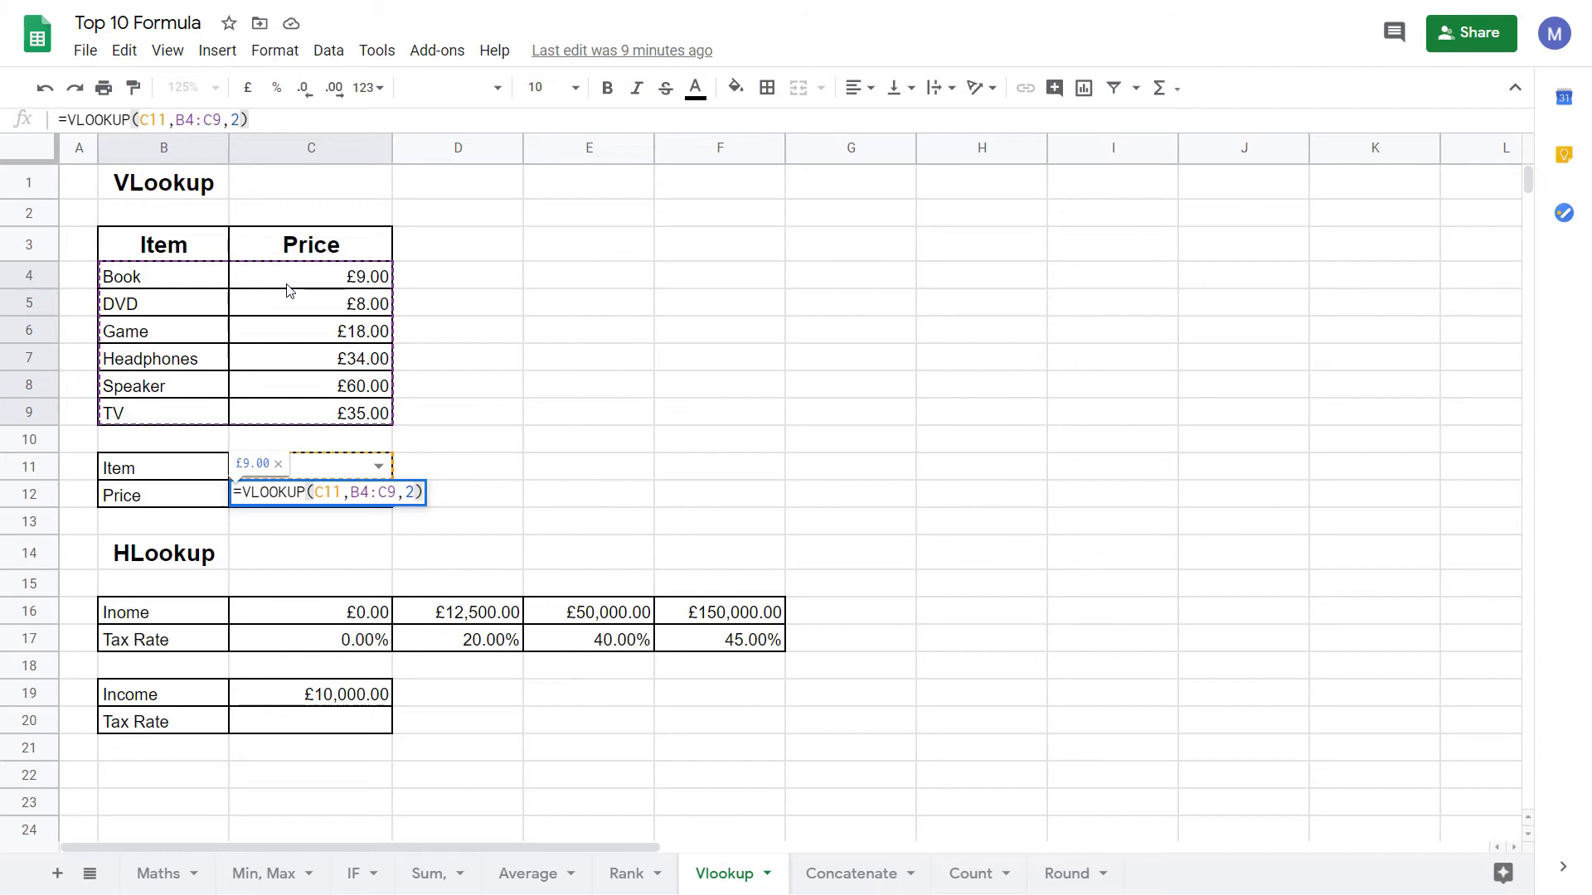
pyautogui.press('Return')
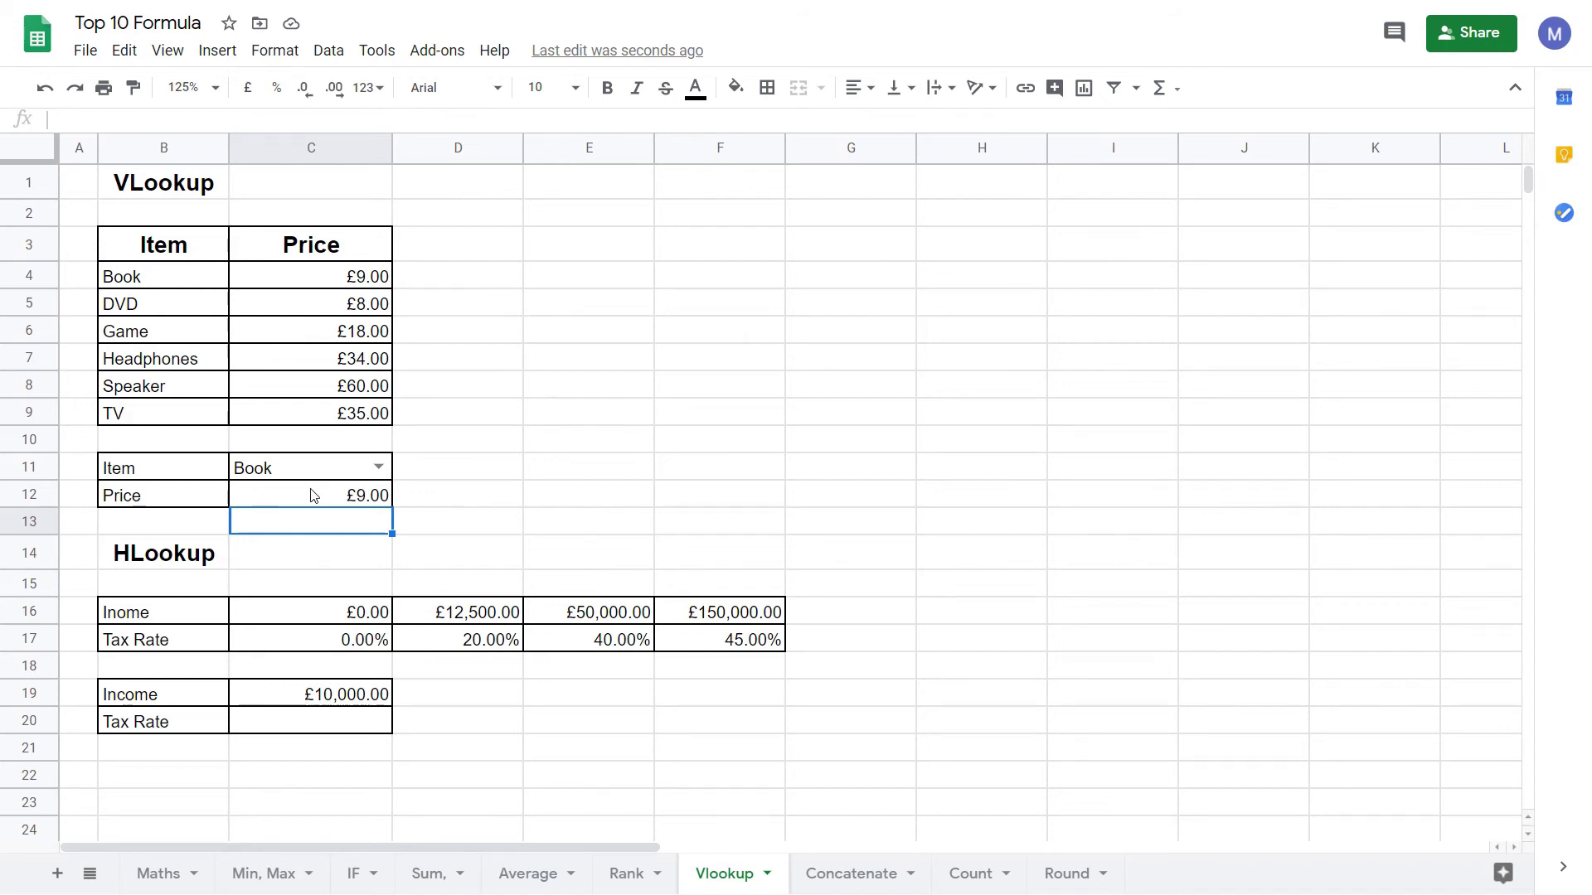
pyautogui.click(291, 466)
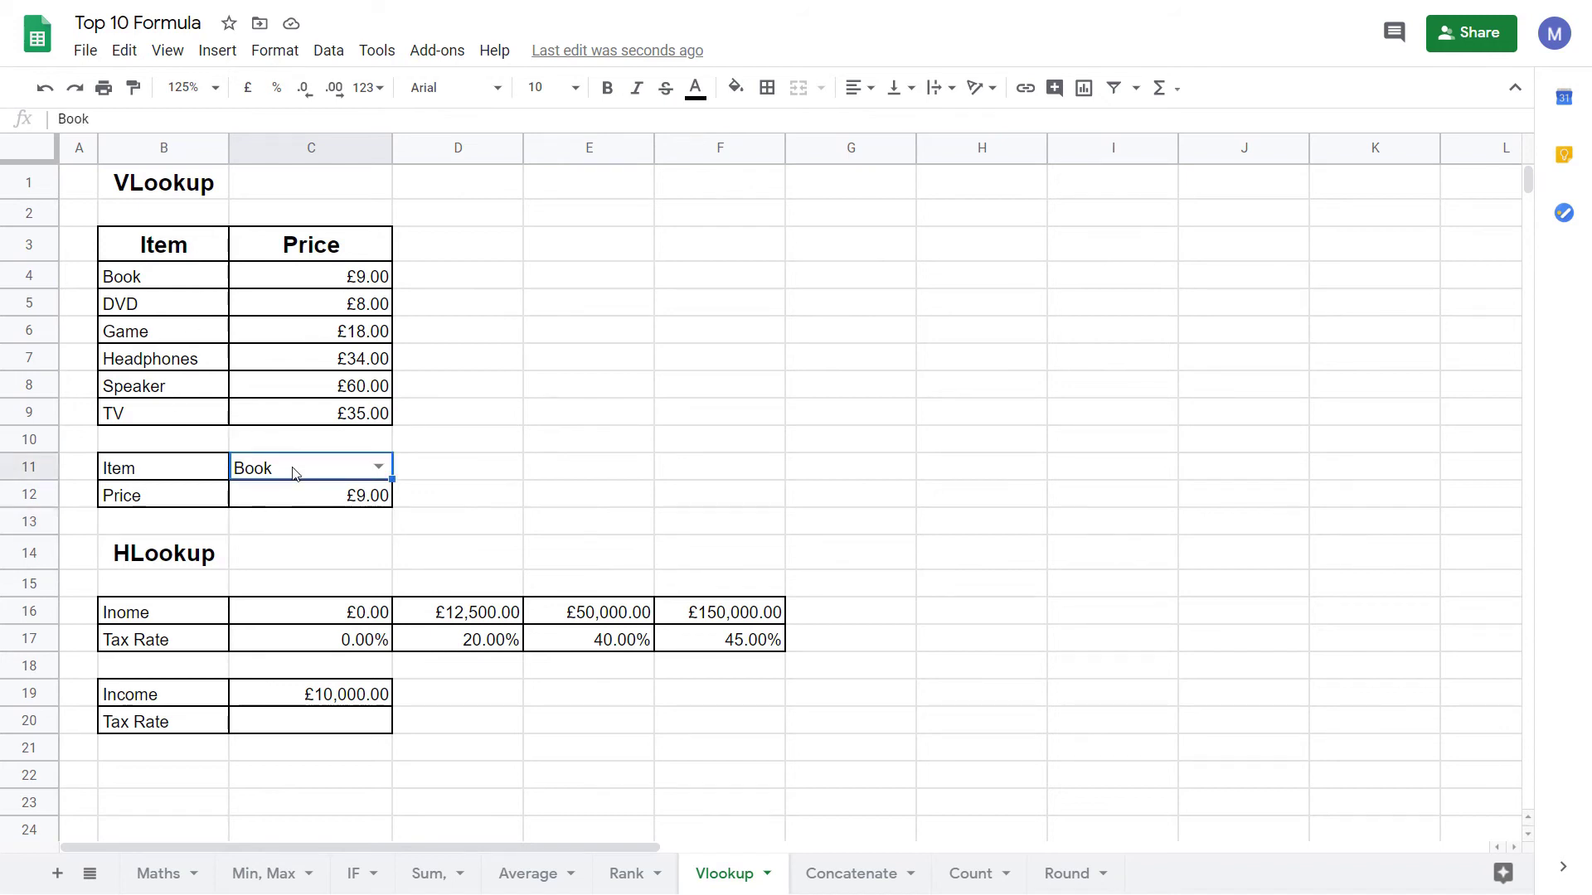
pyautogui.click(378, 466)
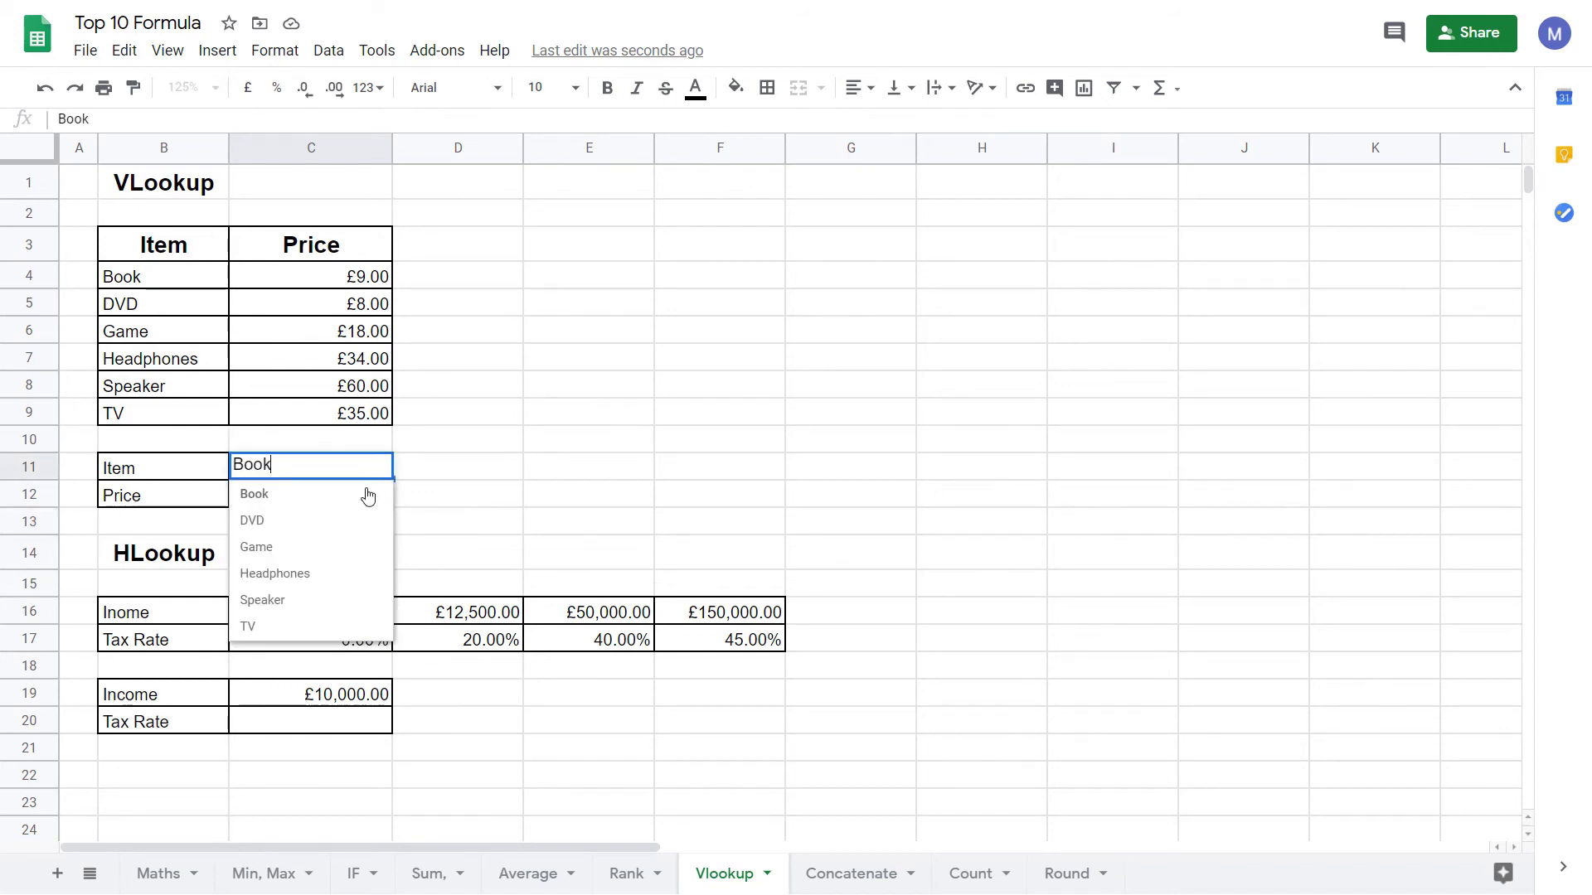
pyautogui.click(315, 577)
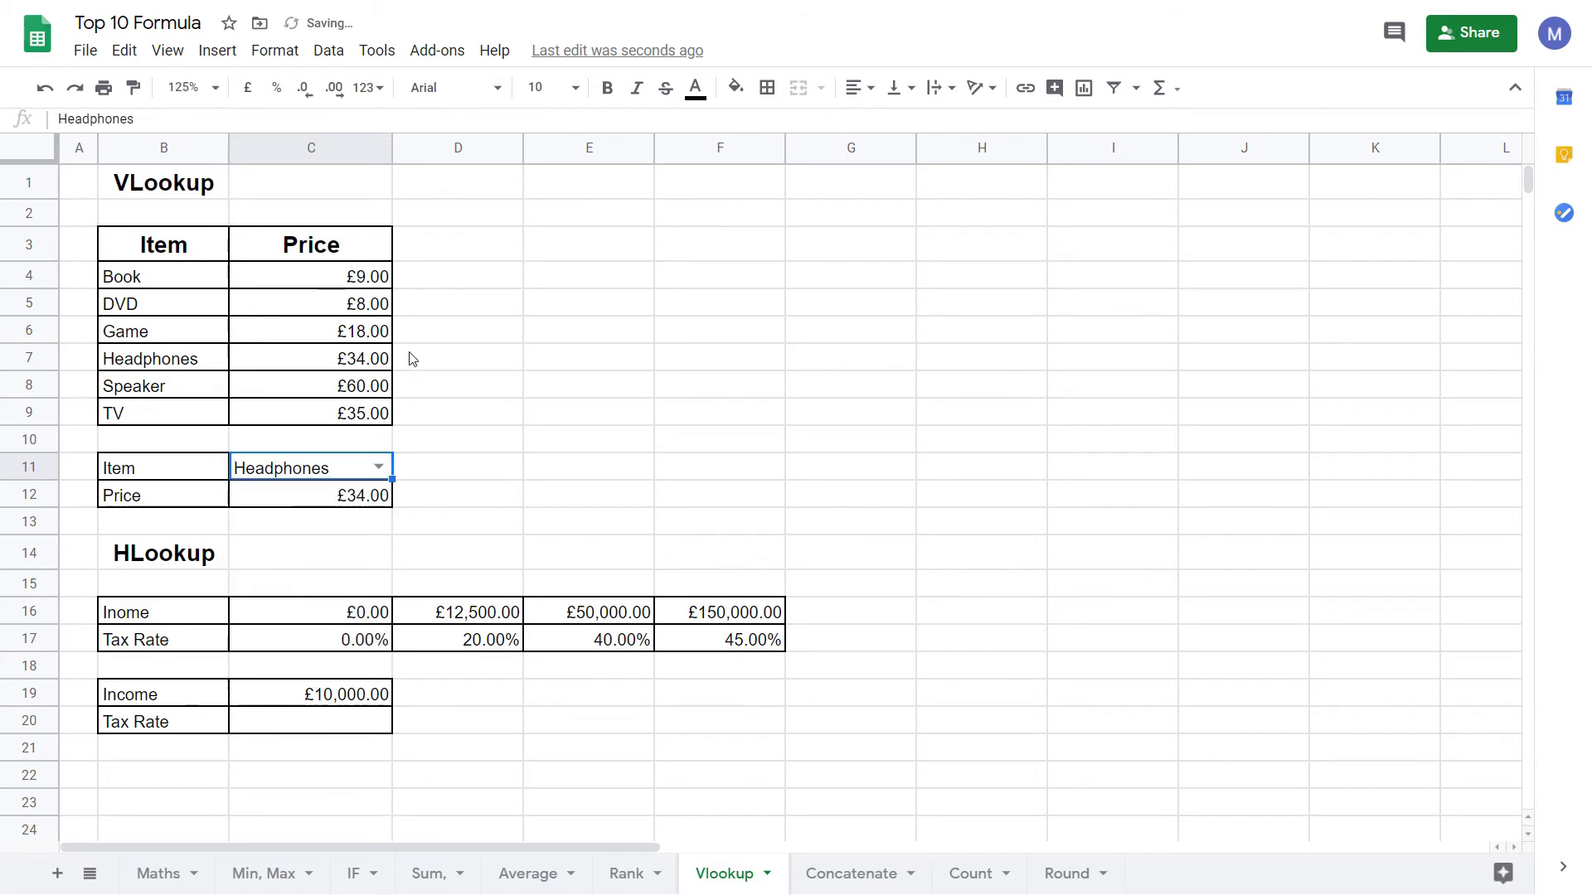
pyautogui.moveTo(365, 361); pyautogui.dragTo(175, 372)
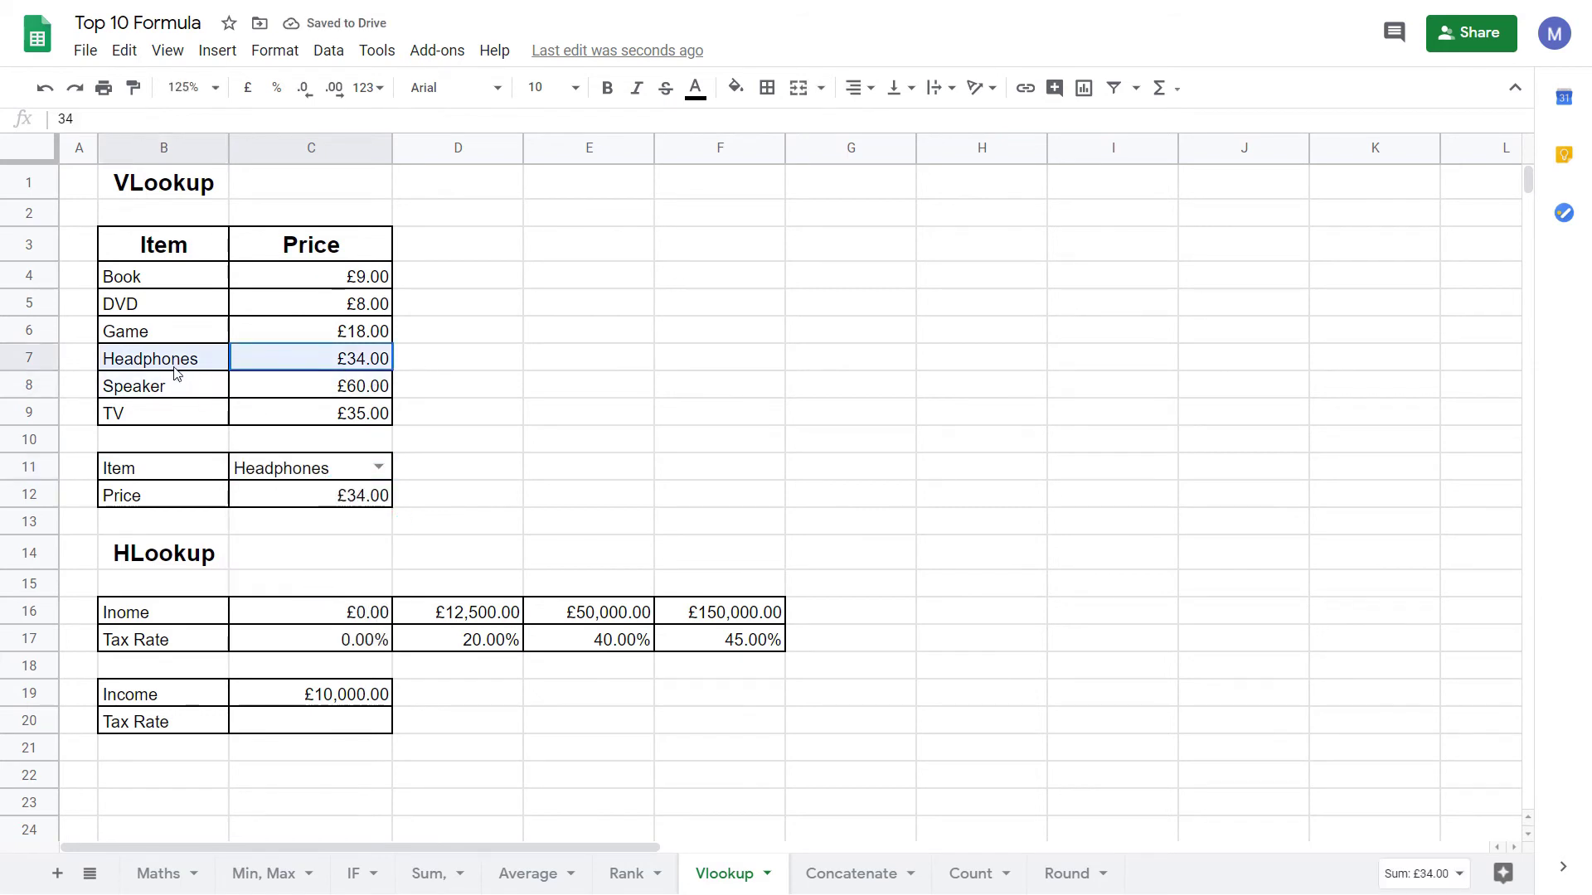
pyautogui.click(331, 496)
pyautogui.click(298, 474)
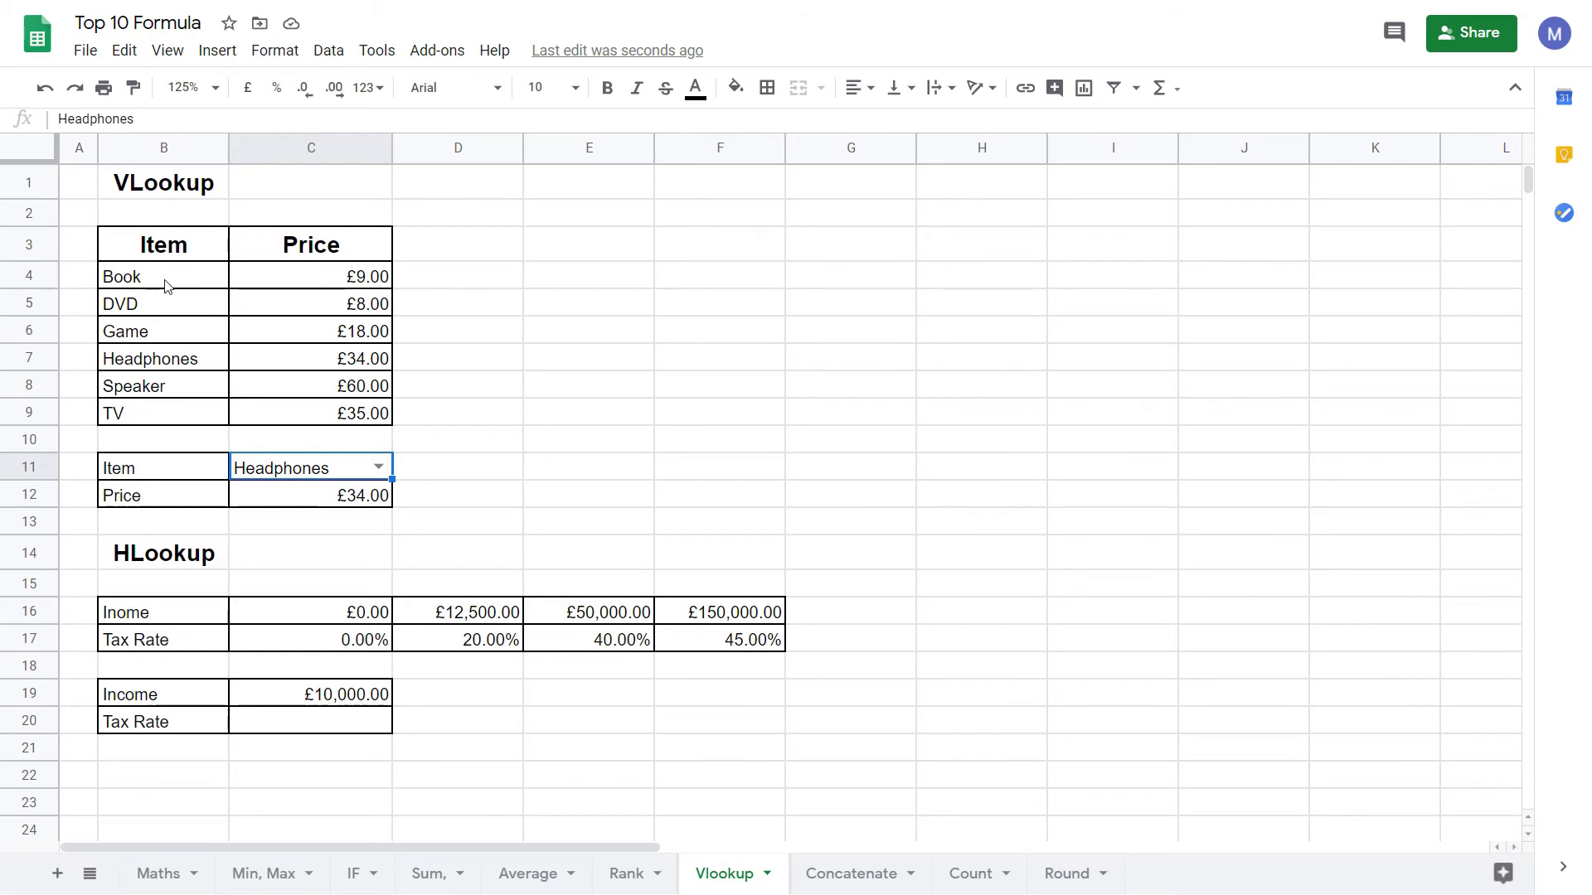
pyautogui.moveTo(163, 283); pyautogui.dragTo(141, 340)
pyautogui.click(141, 340)
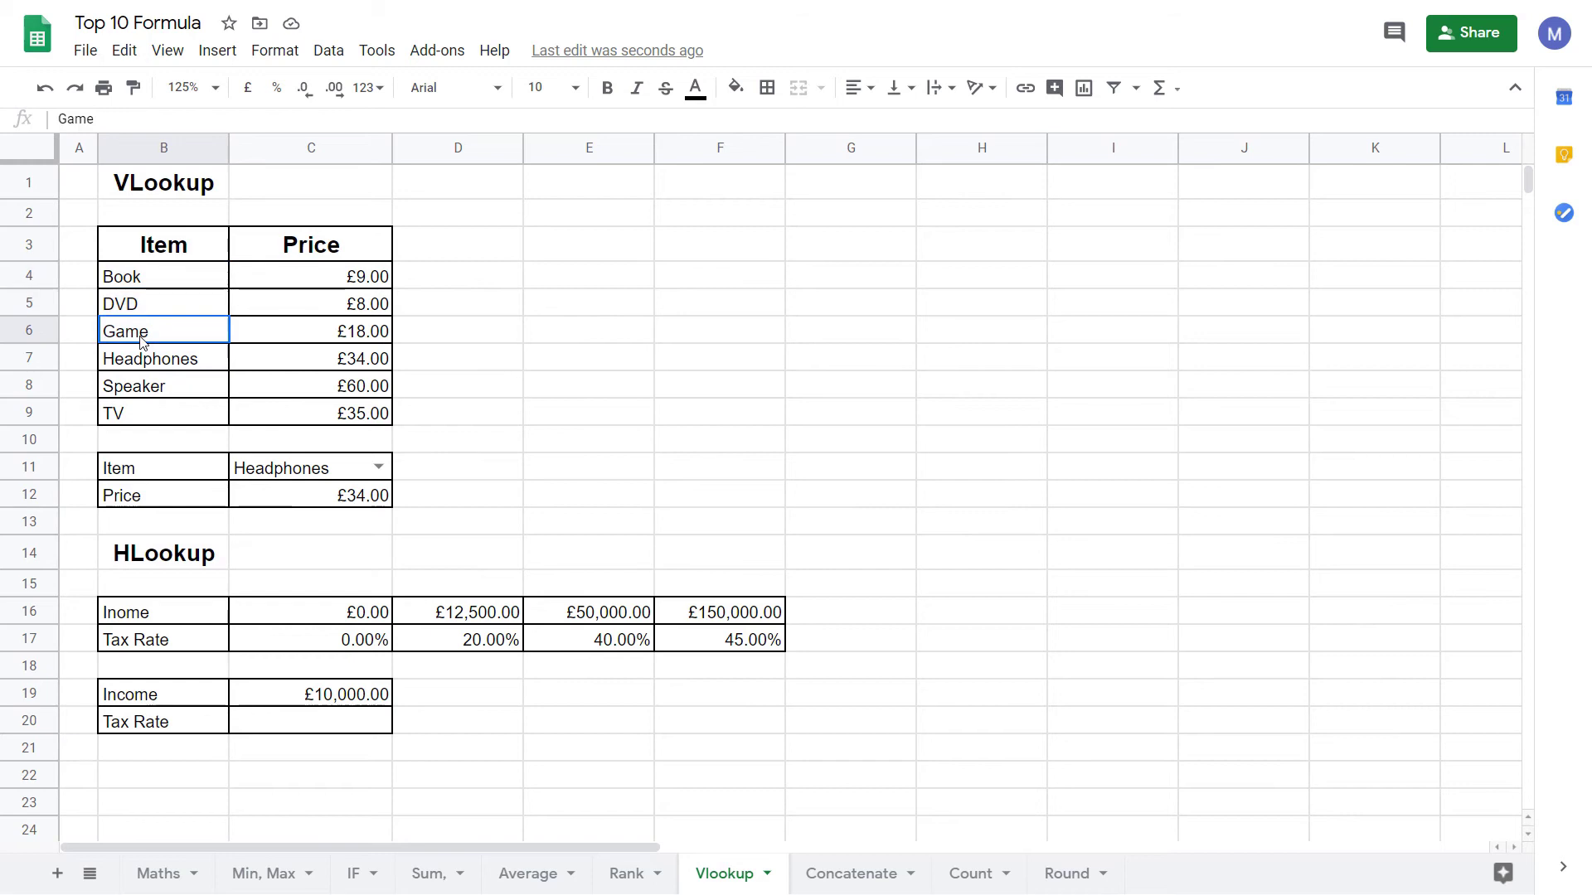
pyautogui.click(150, 279)
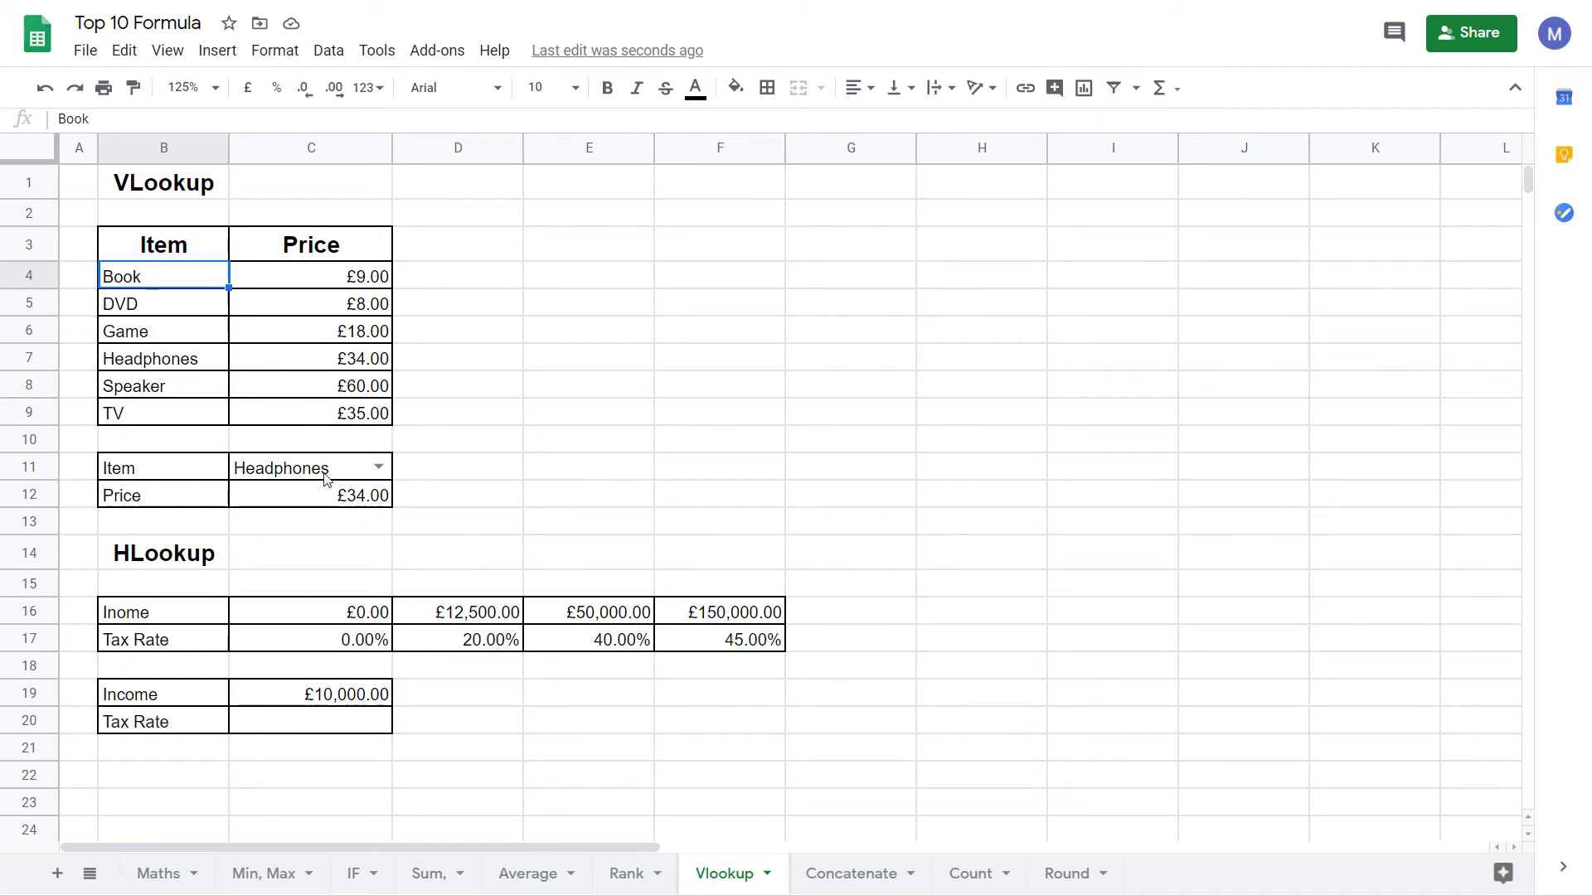
# Step: Enter =HLOOKUP(C19,C16:F17,2) in C20, returning 0.00% for the £10,000 income
pyautogui.click(335, 726)
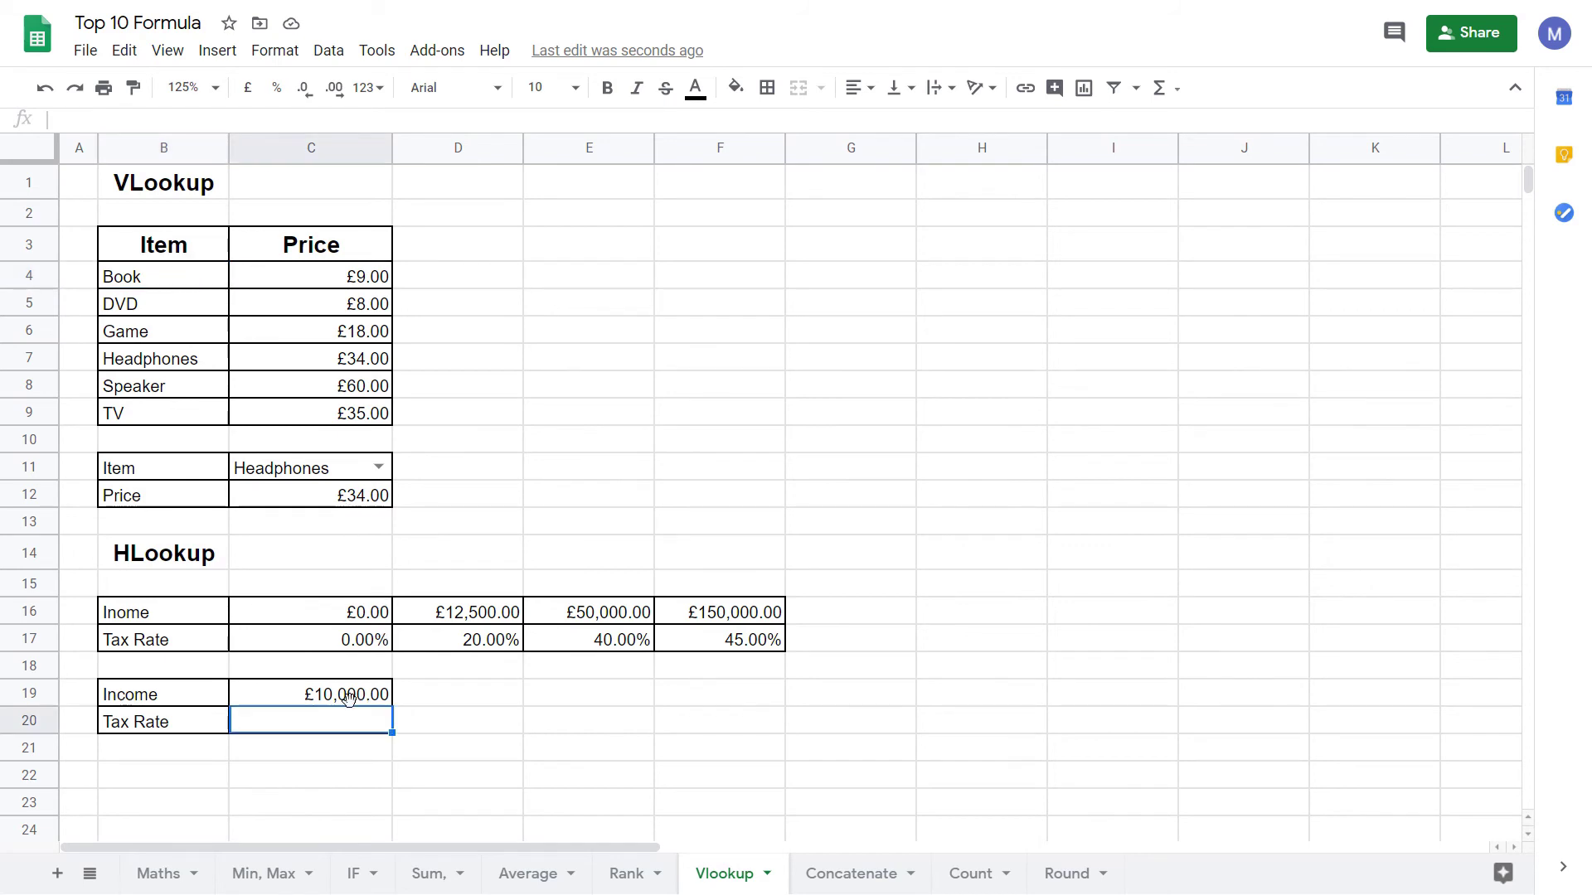
pyautogui.write('=H')
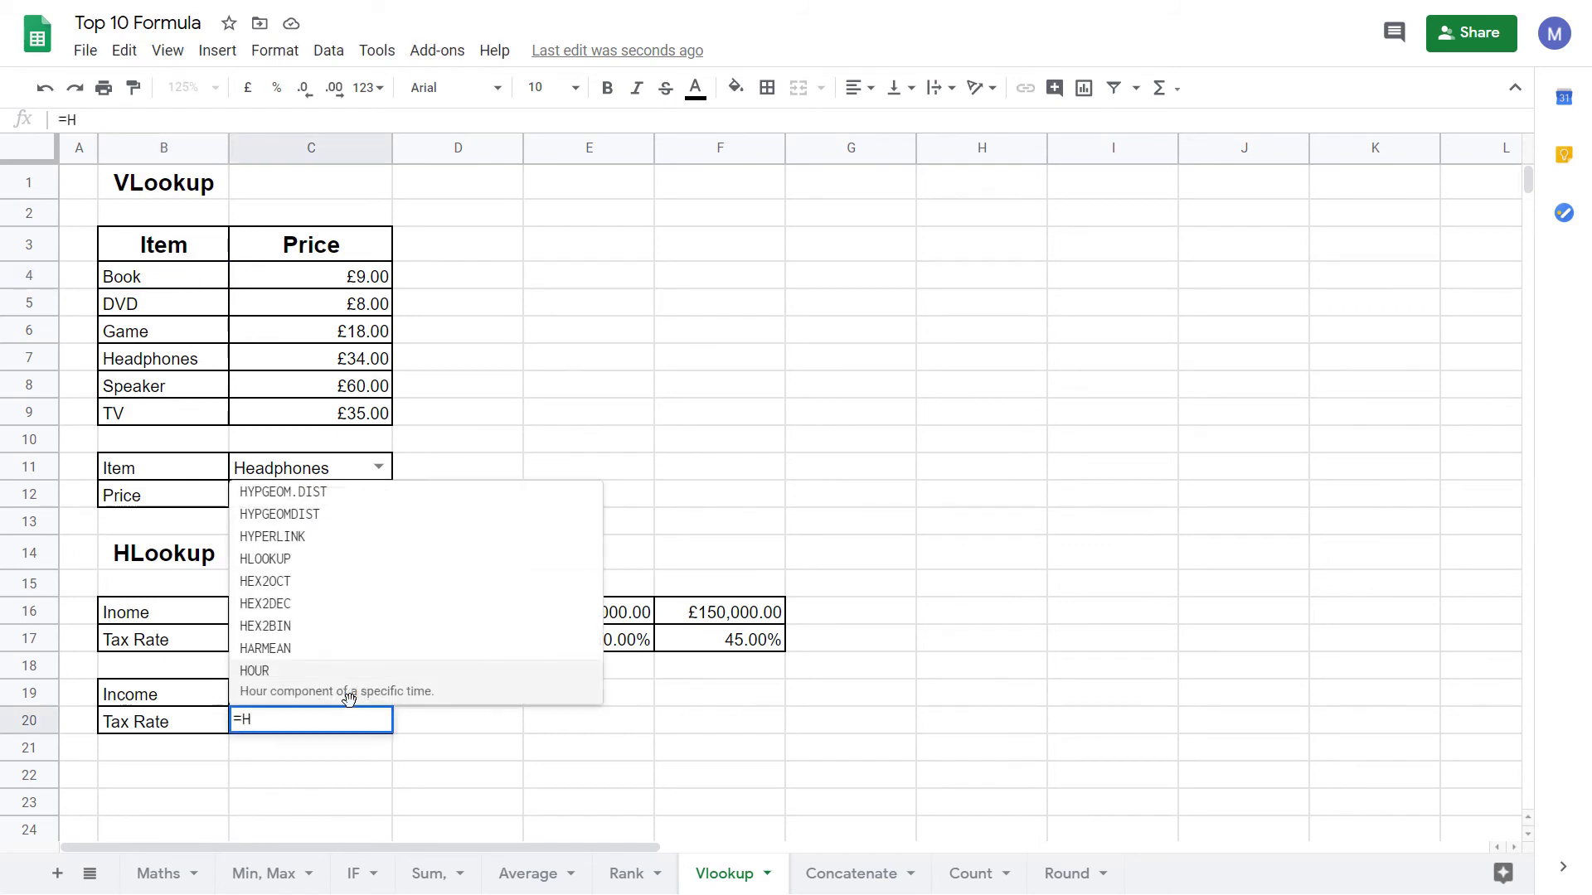
pyautogui.write('LOO')
pyautogui.press('Tab')
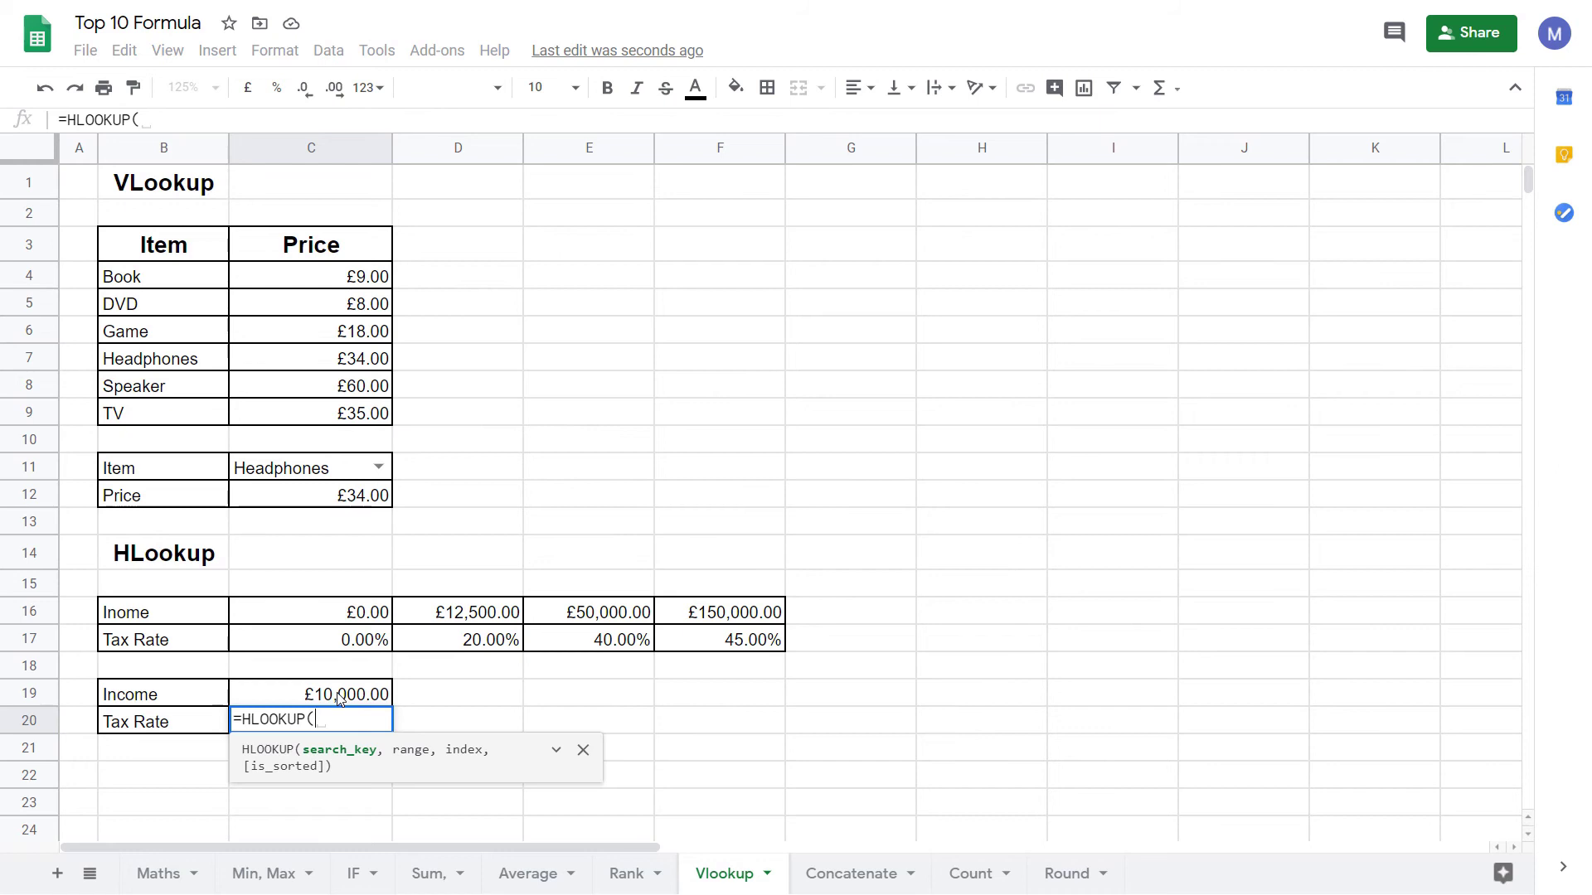
pyautogui.click(338, 699)
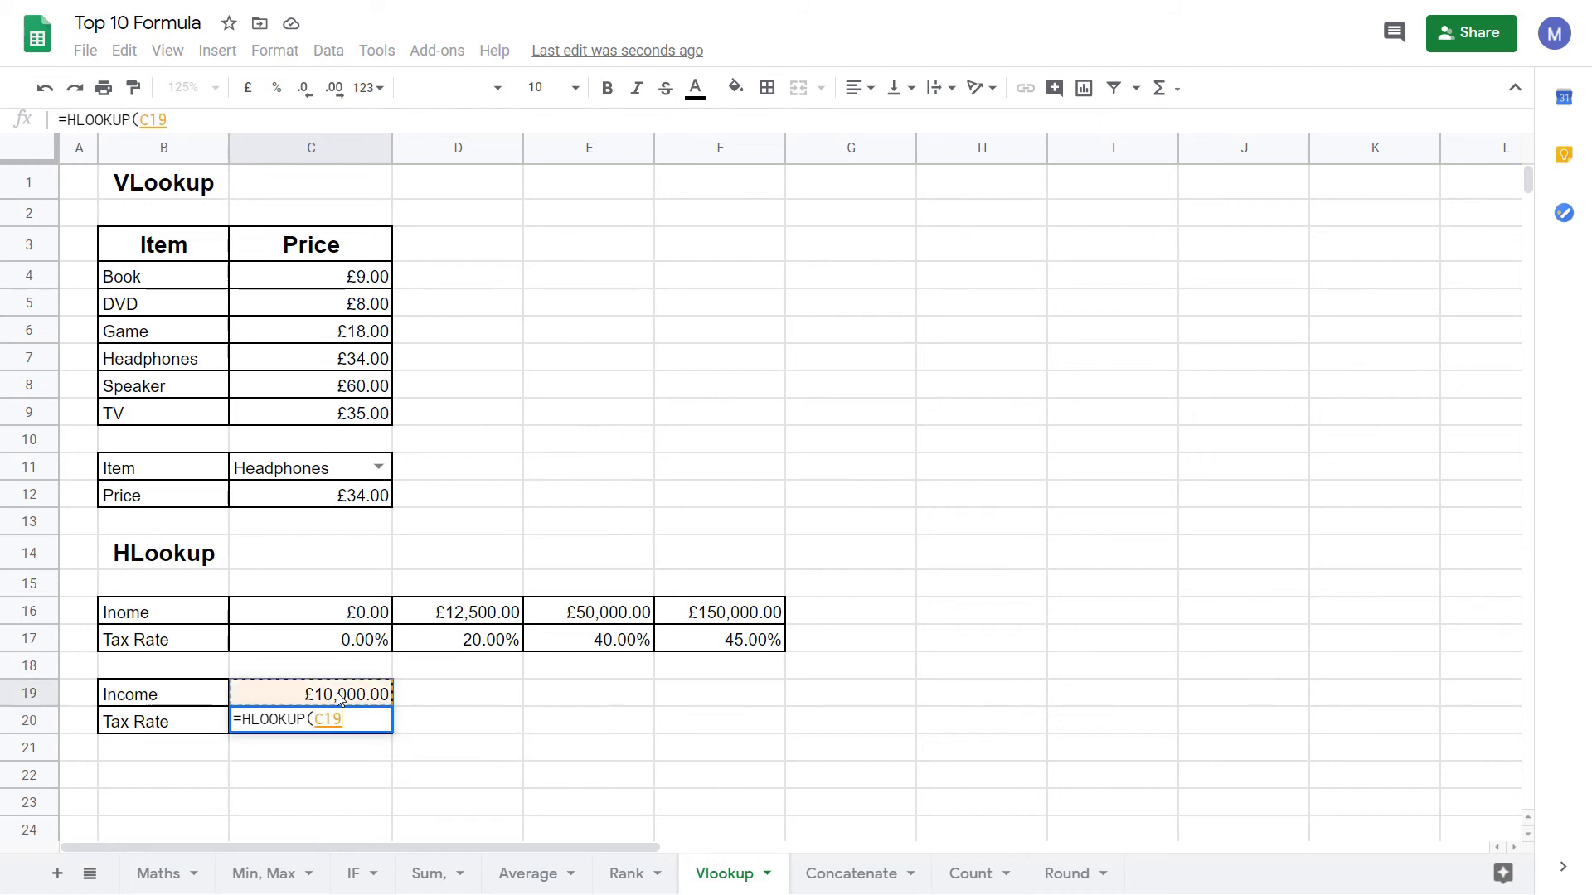
pyautogui.write(',')
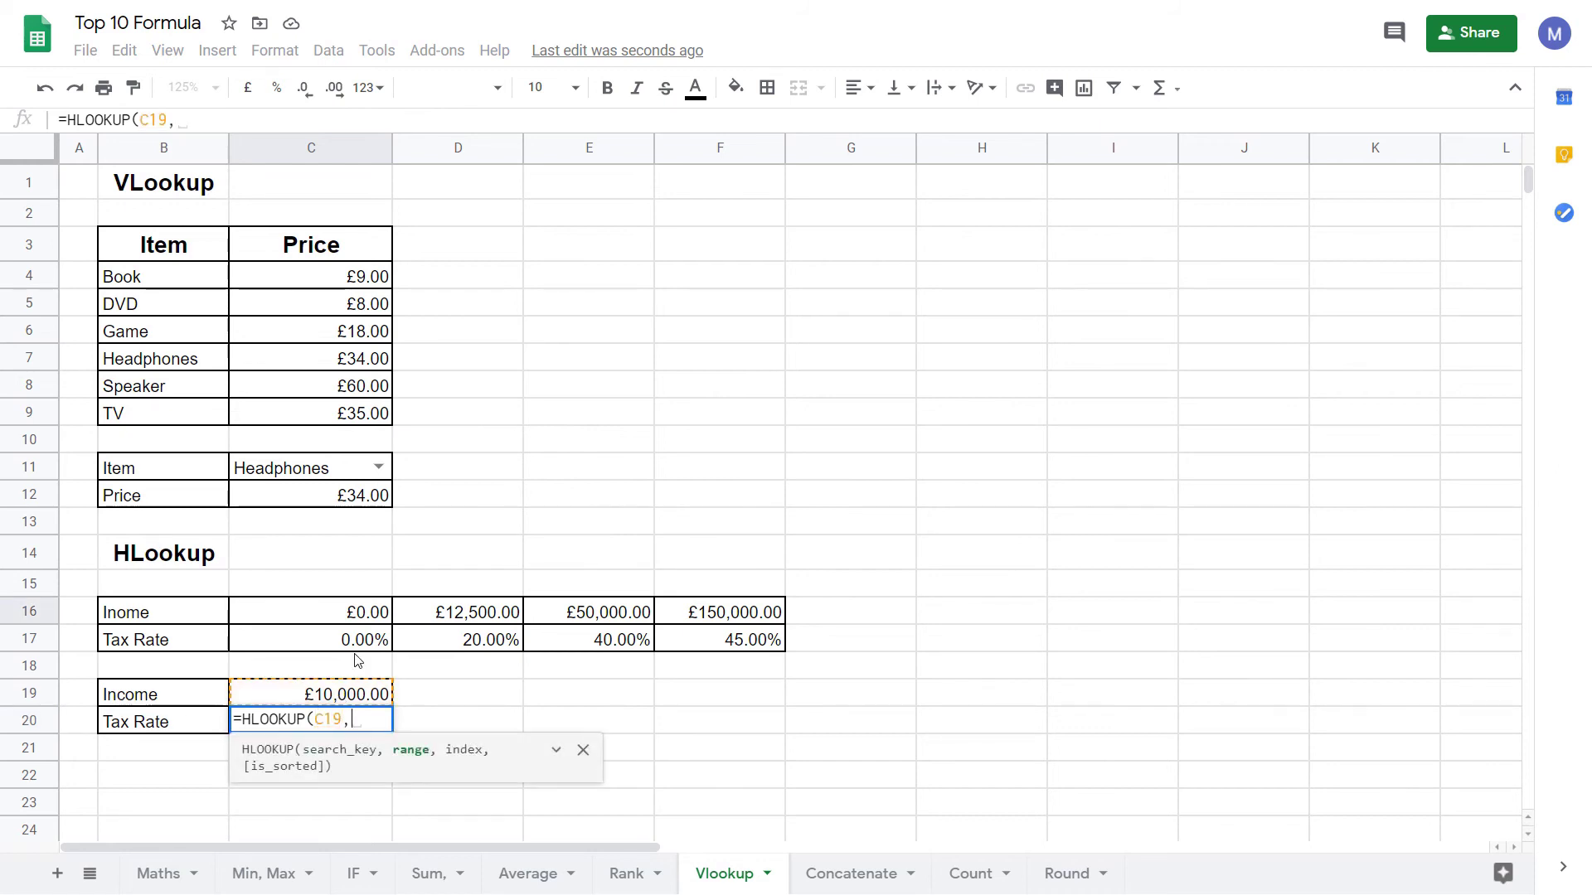
pyautogui.click(381, 611)
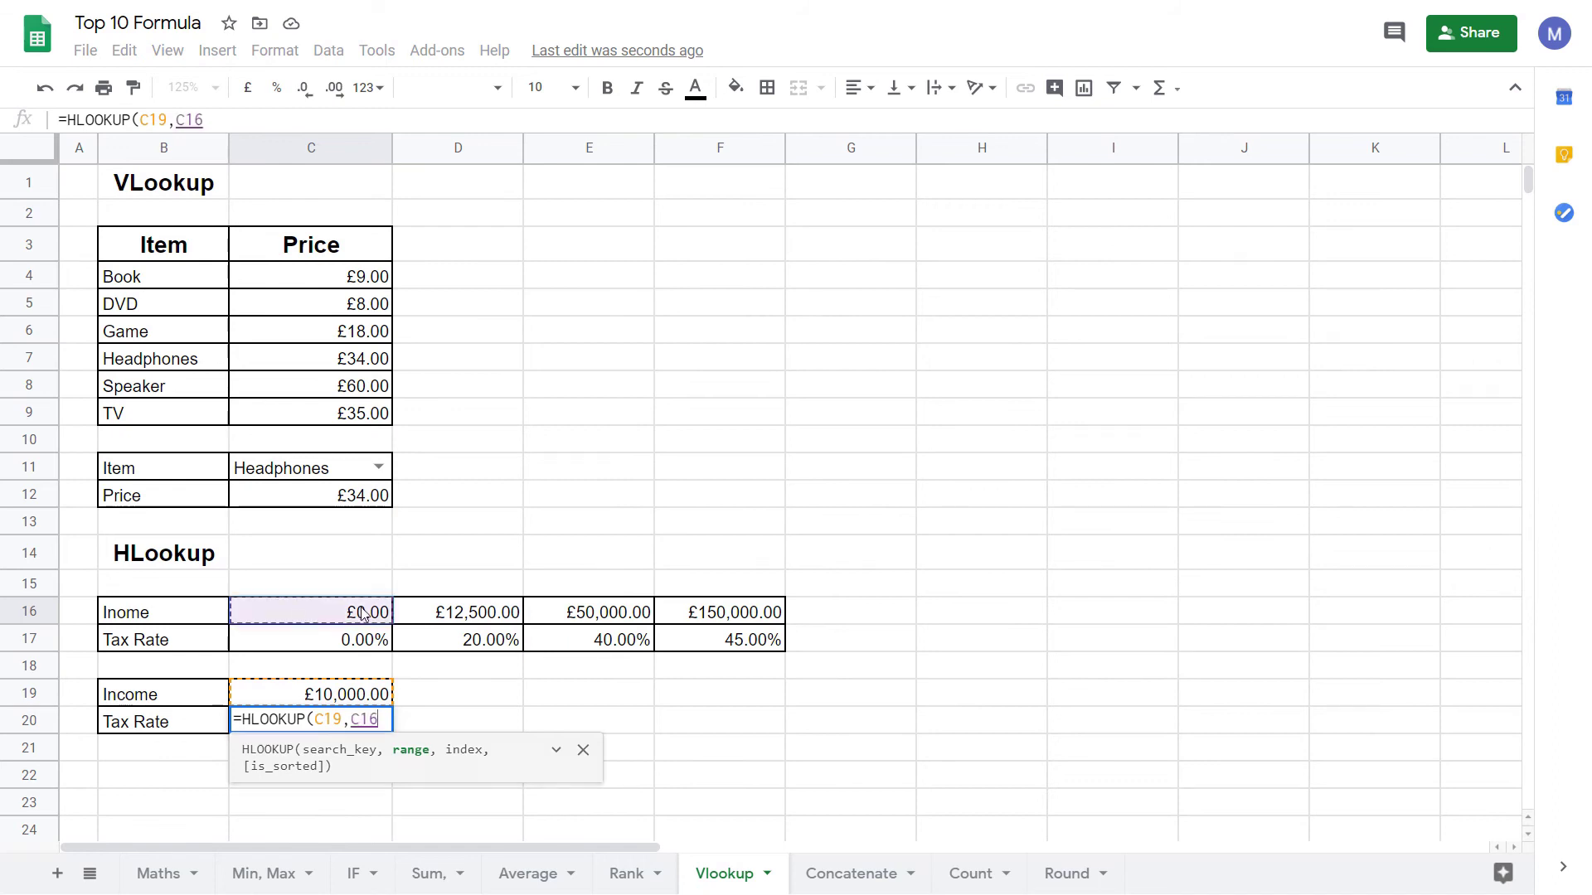
pyautogui.moveTo(381, 611); pyautogui.dragTo(697, 640)
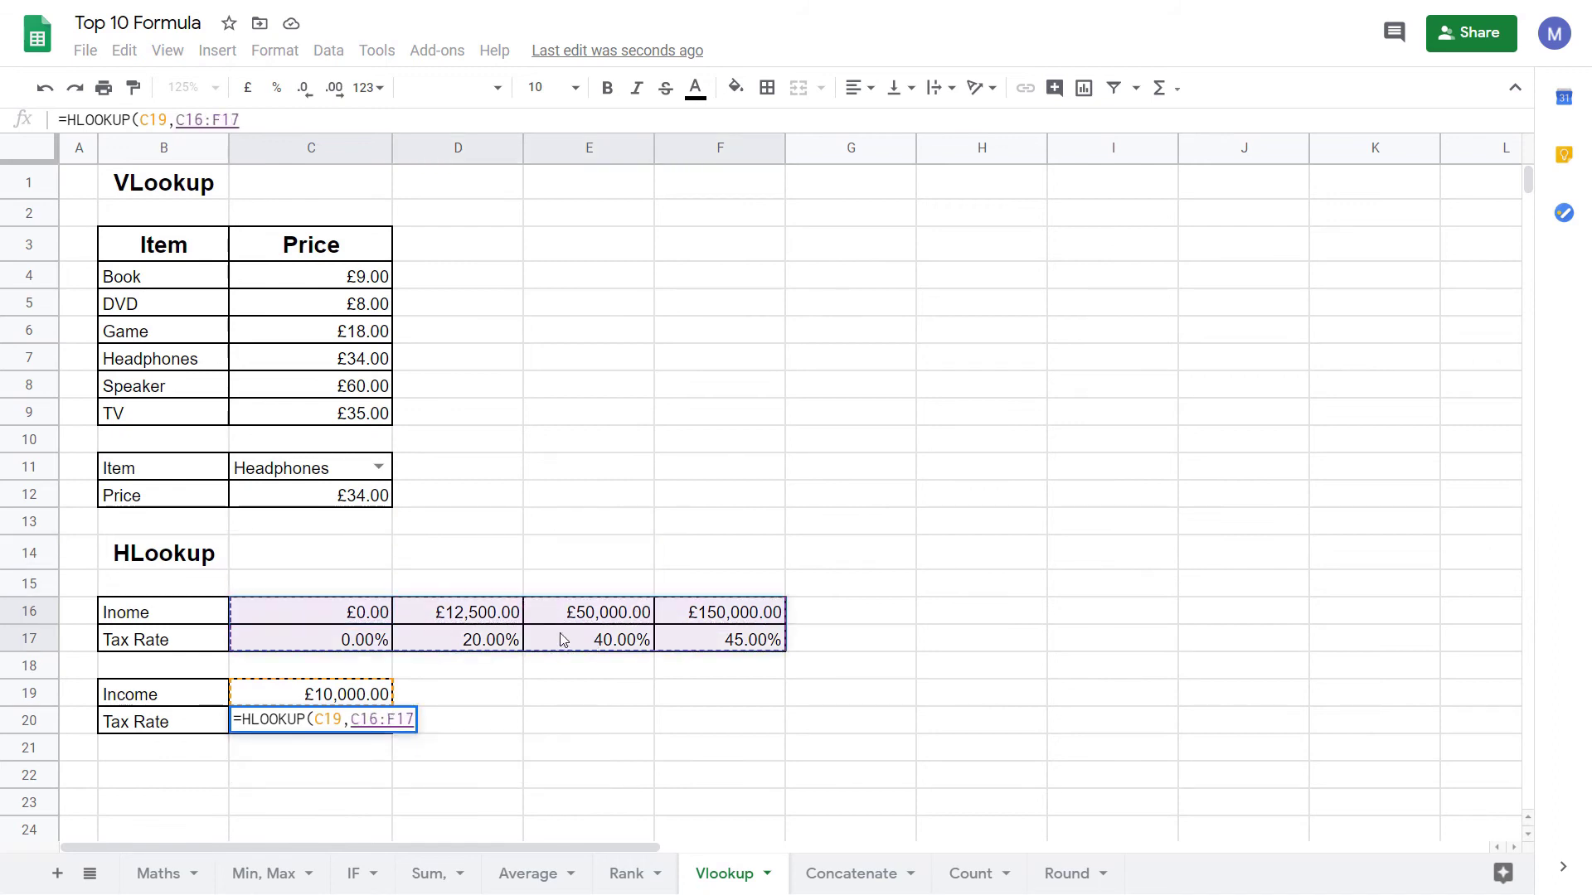
pyautogui.write(',')
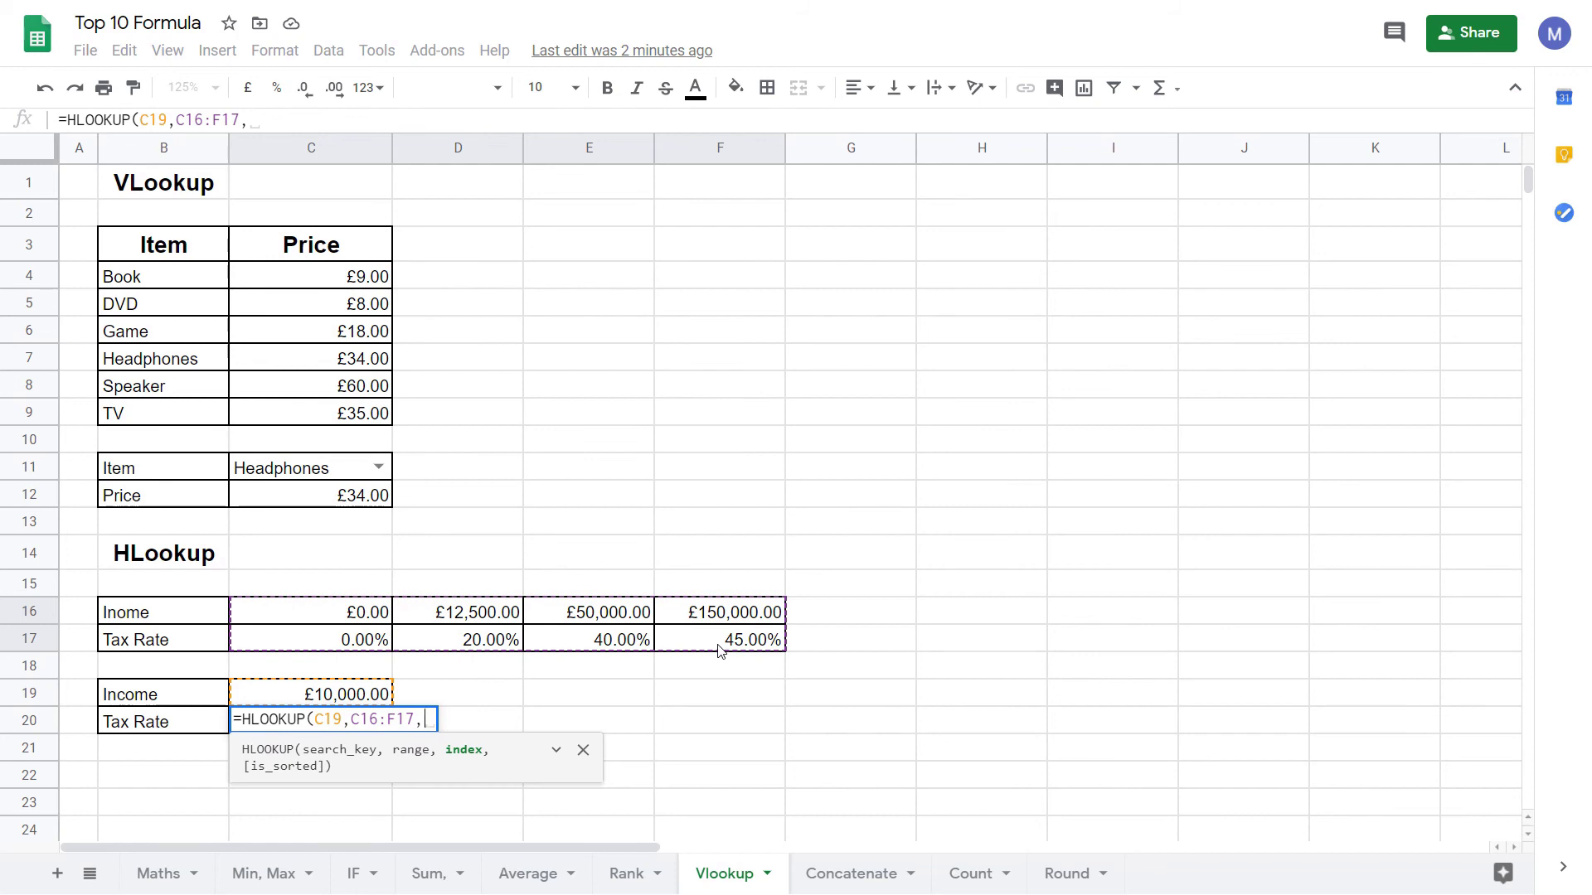
pyautogui.write('2')
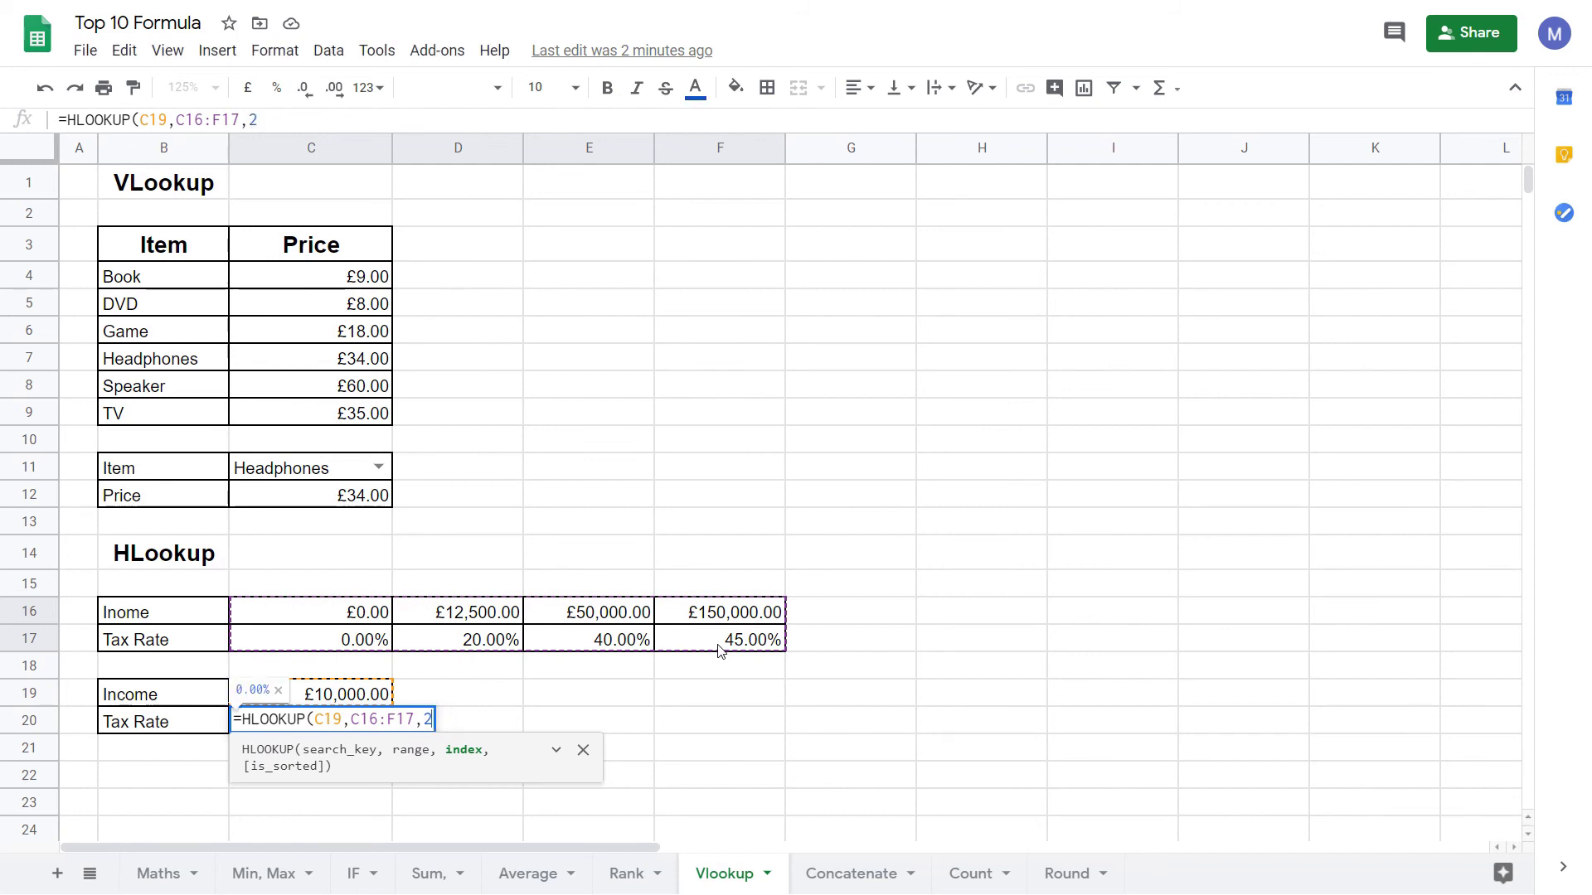
pyautogui.write(')')
pyautogui.press('Return')
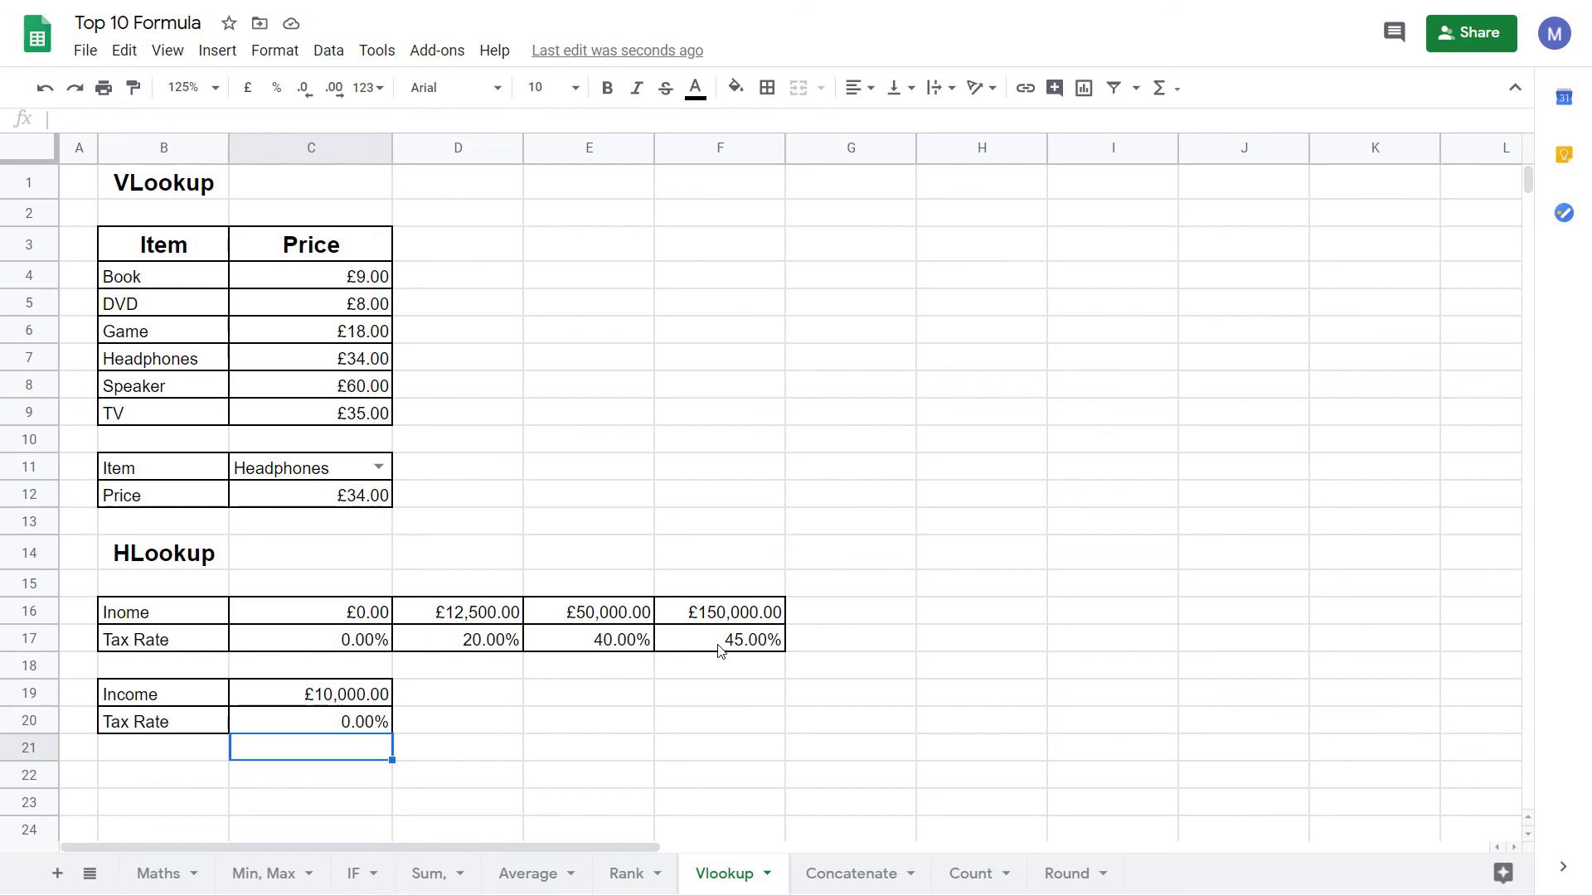
# Step: Compare the £10,000 income against the £0.00 and £12,500.00 thresholds and the 0.00% band
pyautogui.click(357, 612)
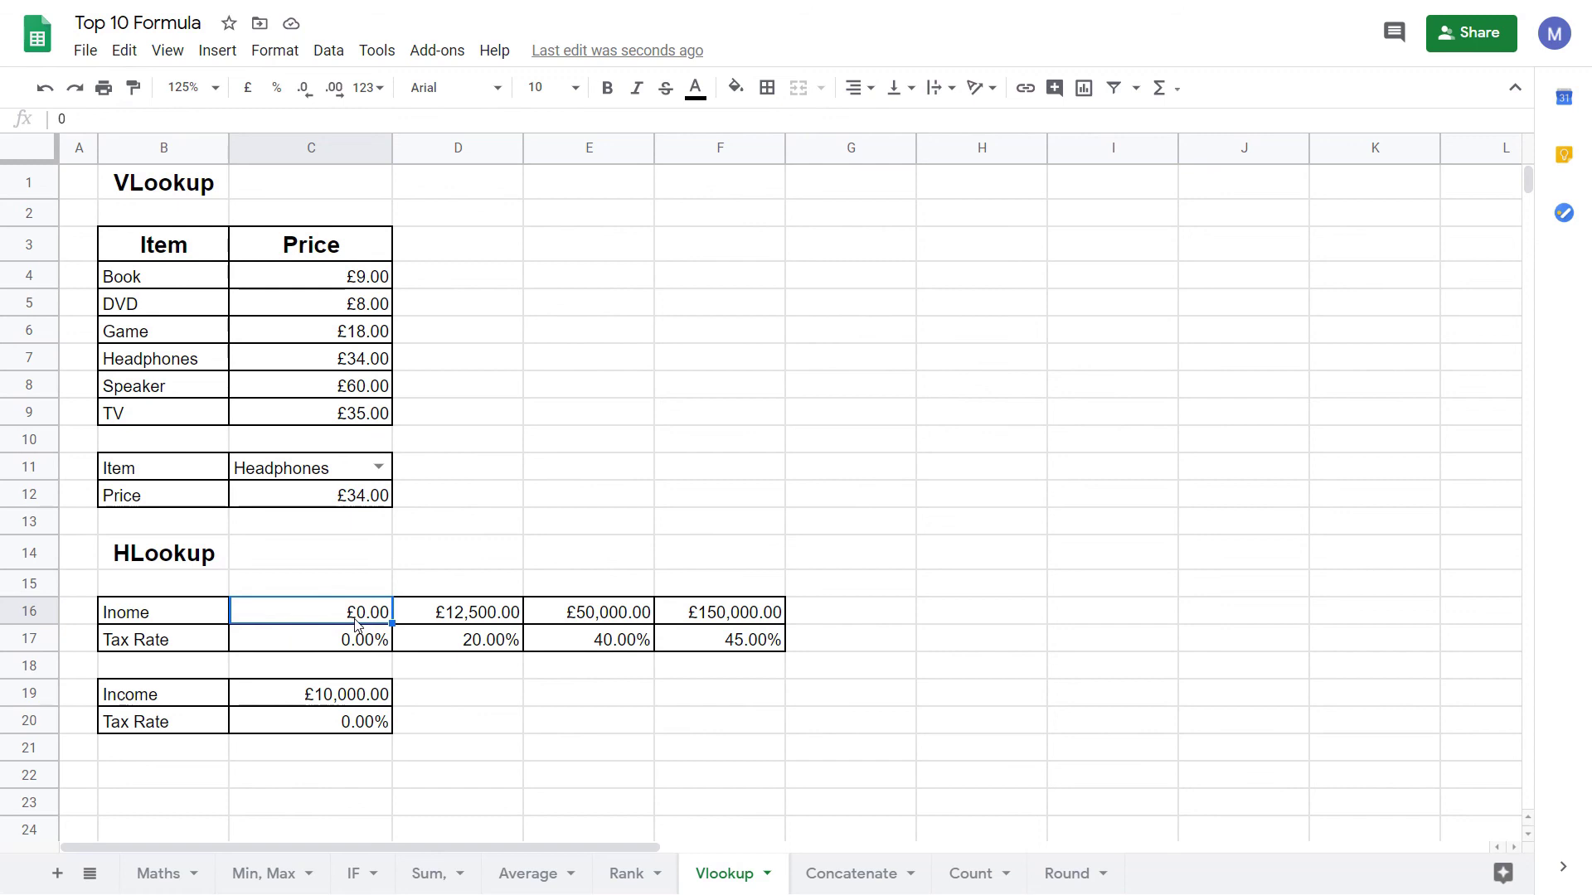
pyautogui.click(339, 699)
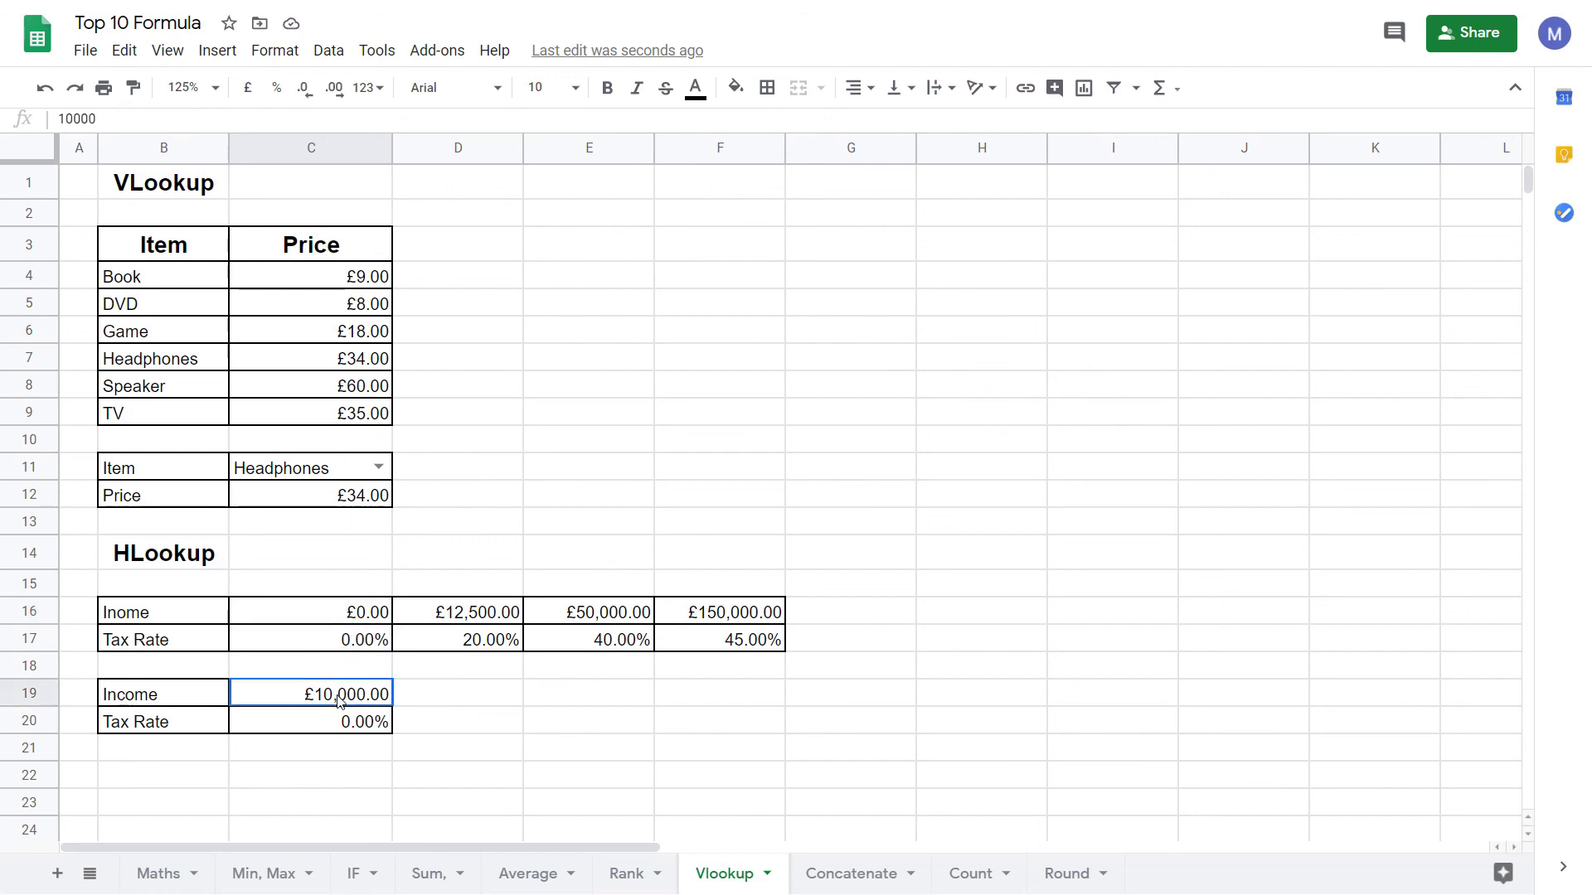
pyautogui.click(367, 614)
pyautogui.click(467, 618)
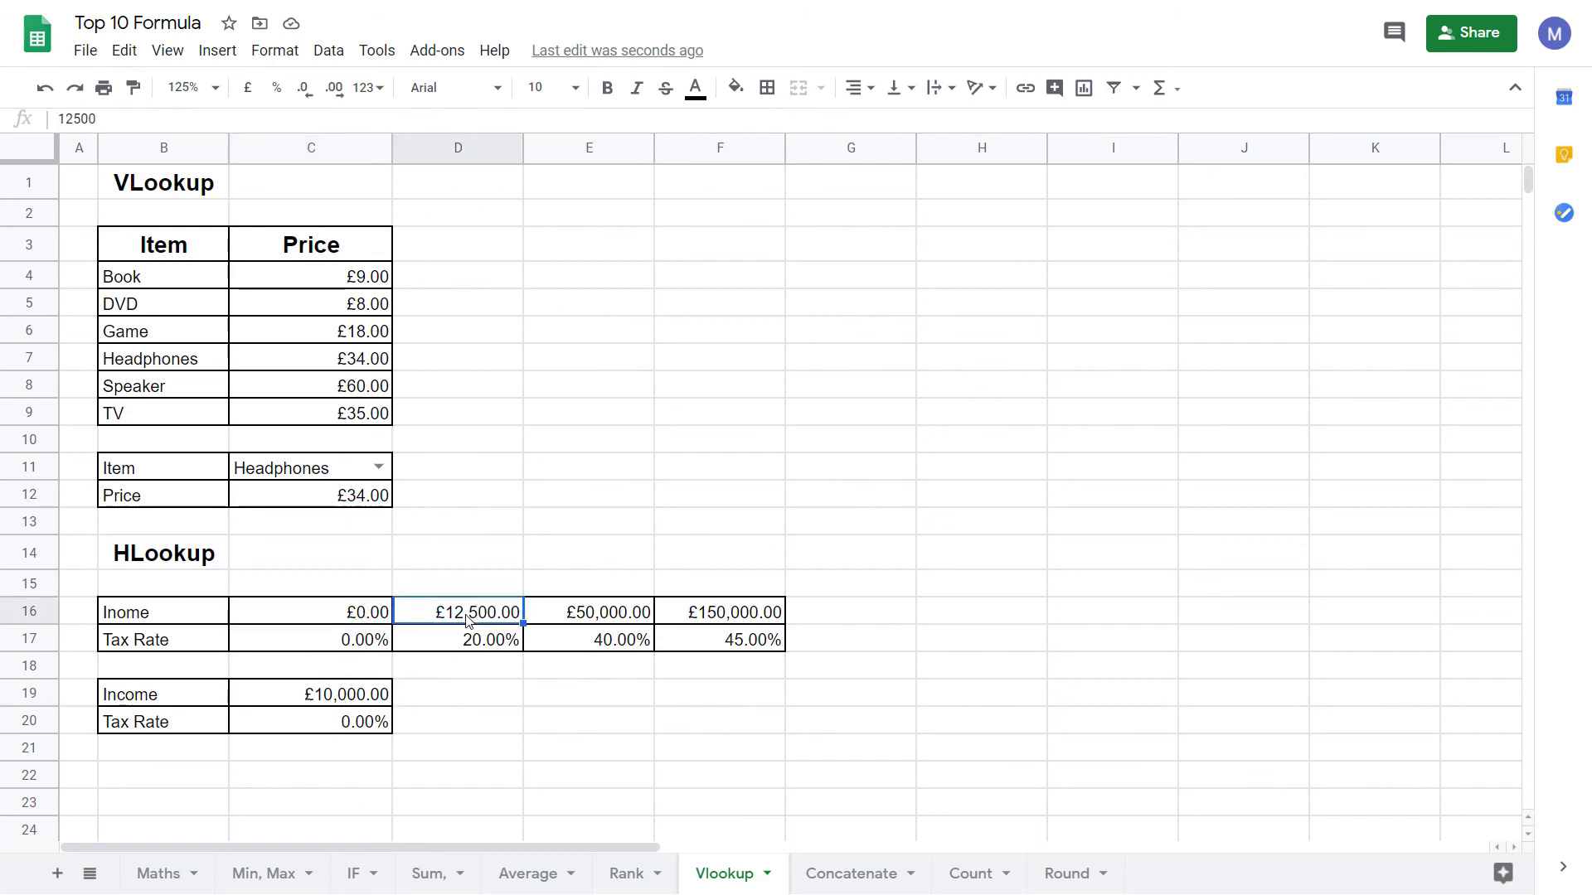
pyautogui.click(365, 620)
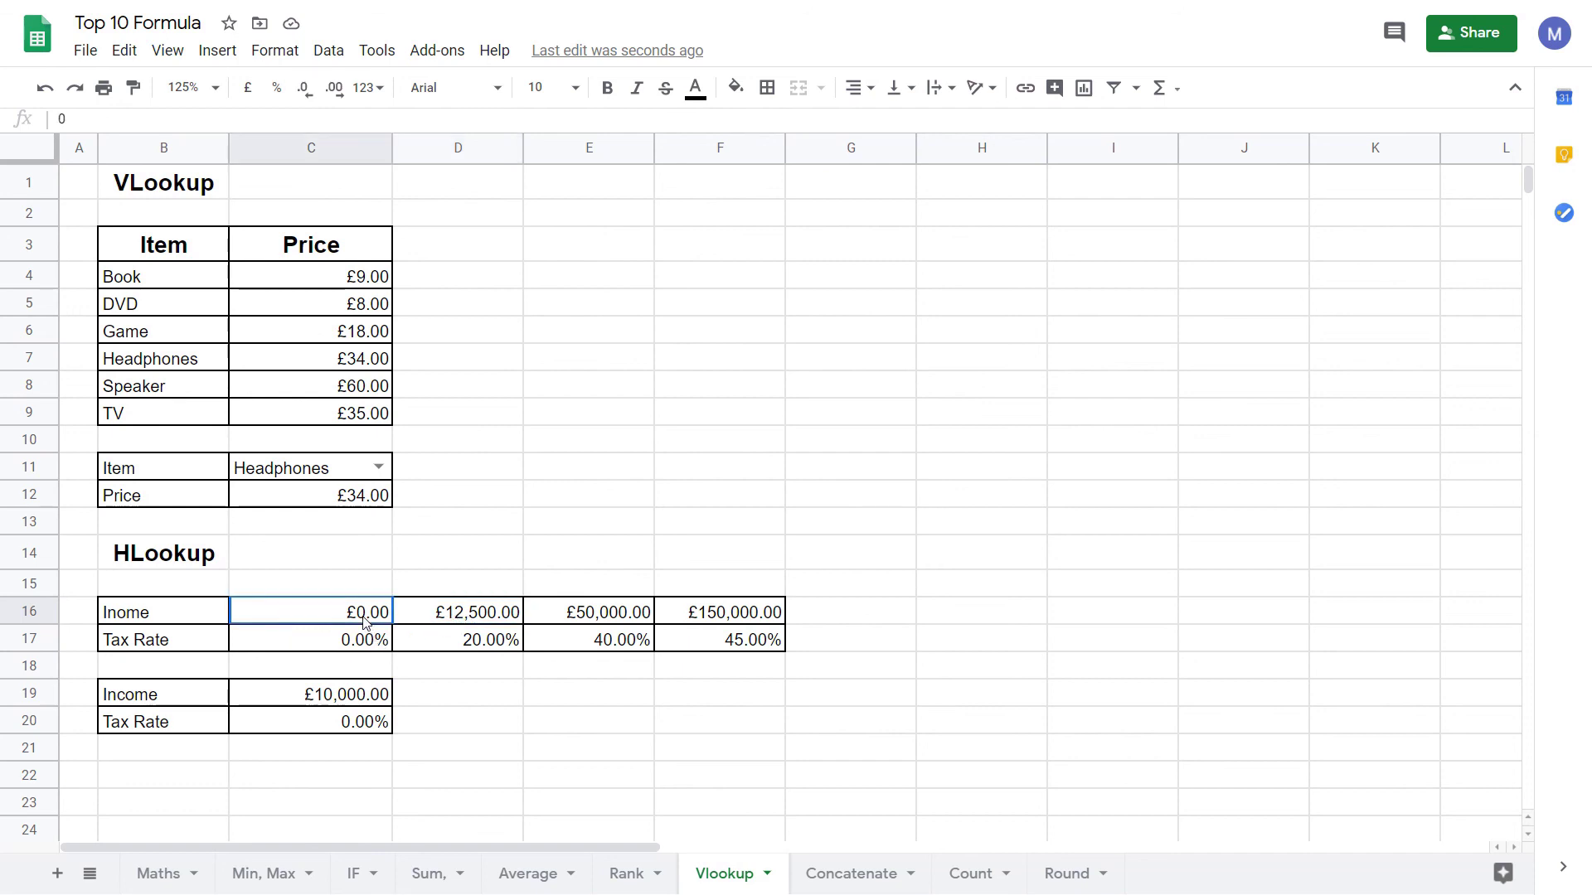
pyautogui.moveTo(365, 620); pyautogui.dragTo(369, 648)
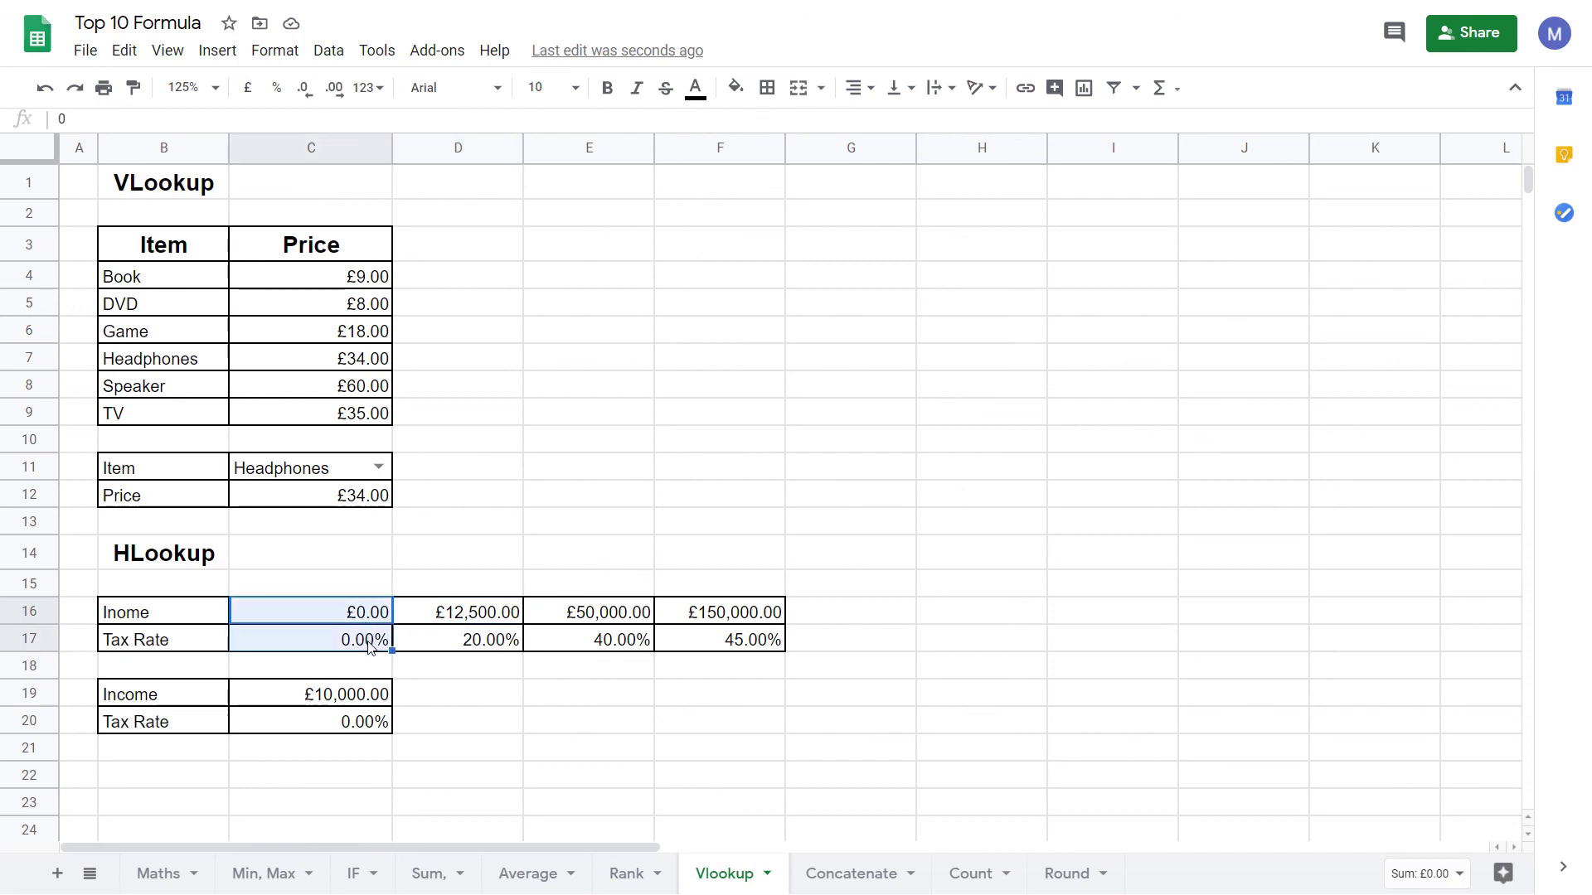
# Step: Change the income in C19 to 30000, matching the £12,500–£50,000 band's 20.00% rate
pyautogui.click(365, 695)
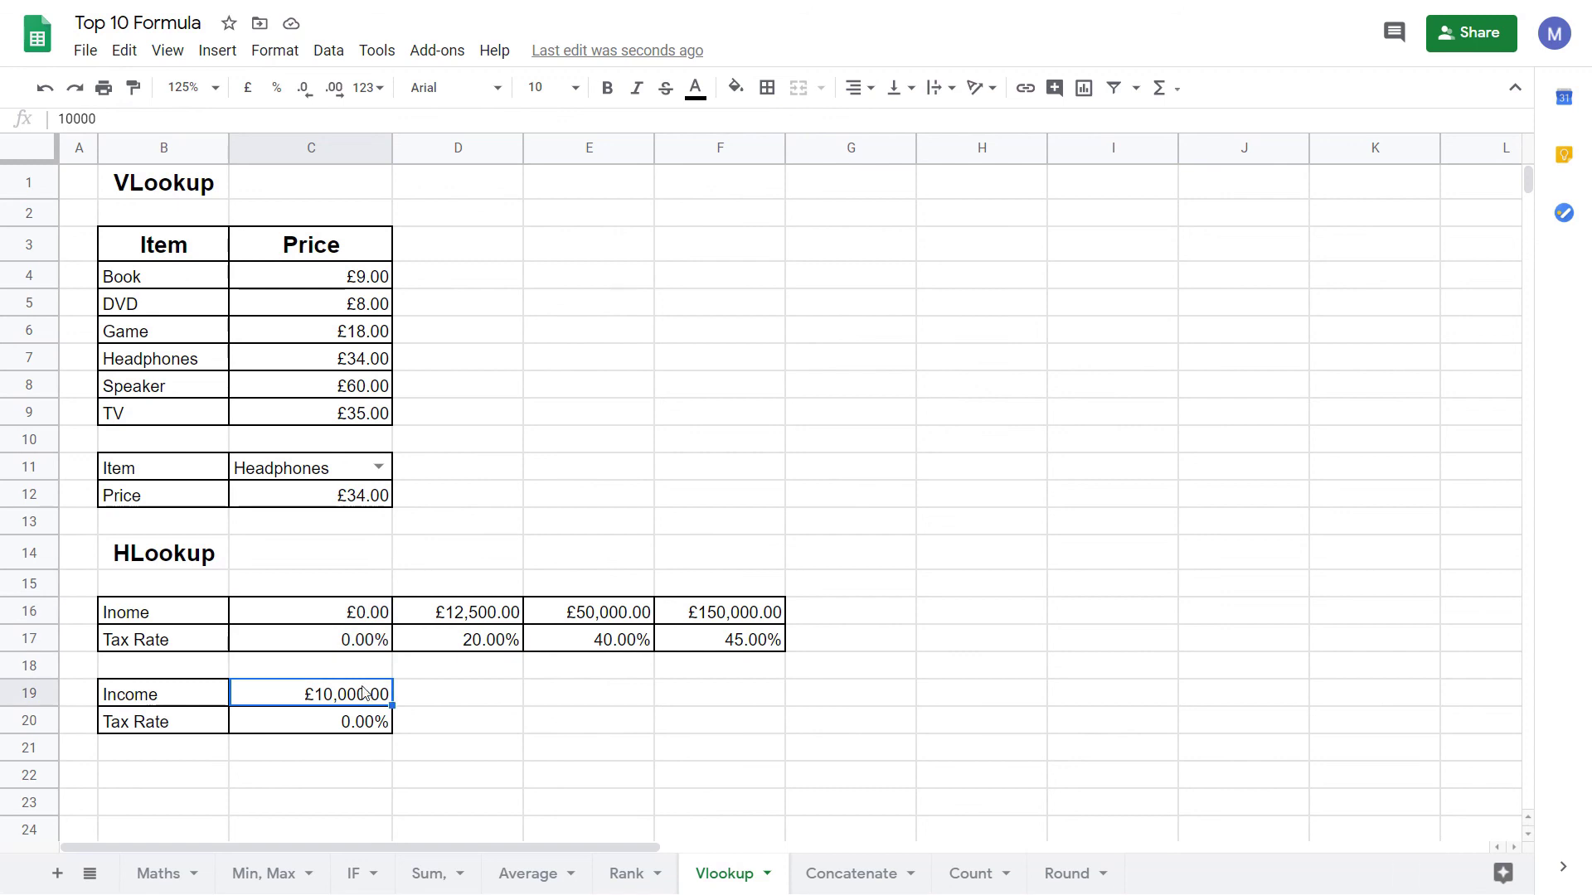
pyautogui.write('30000')
pyautogui.press('Return')
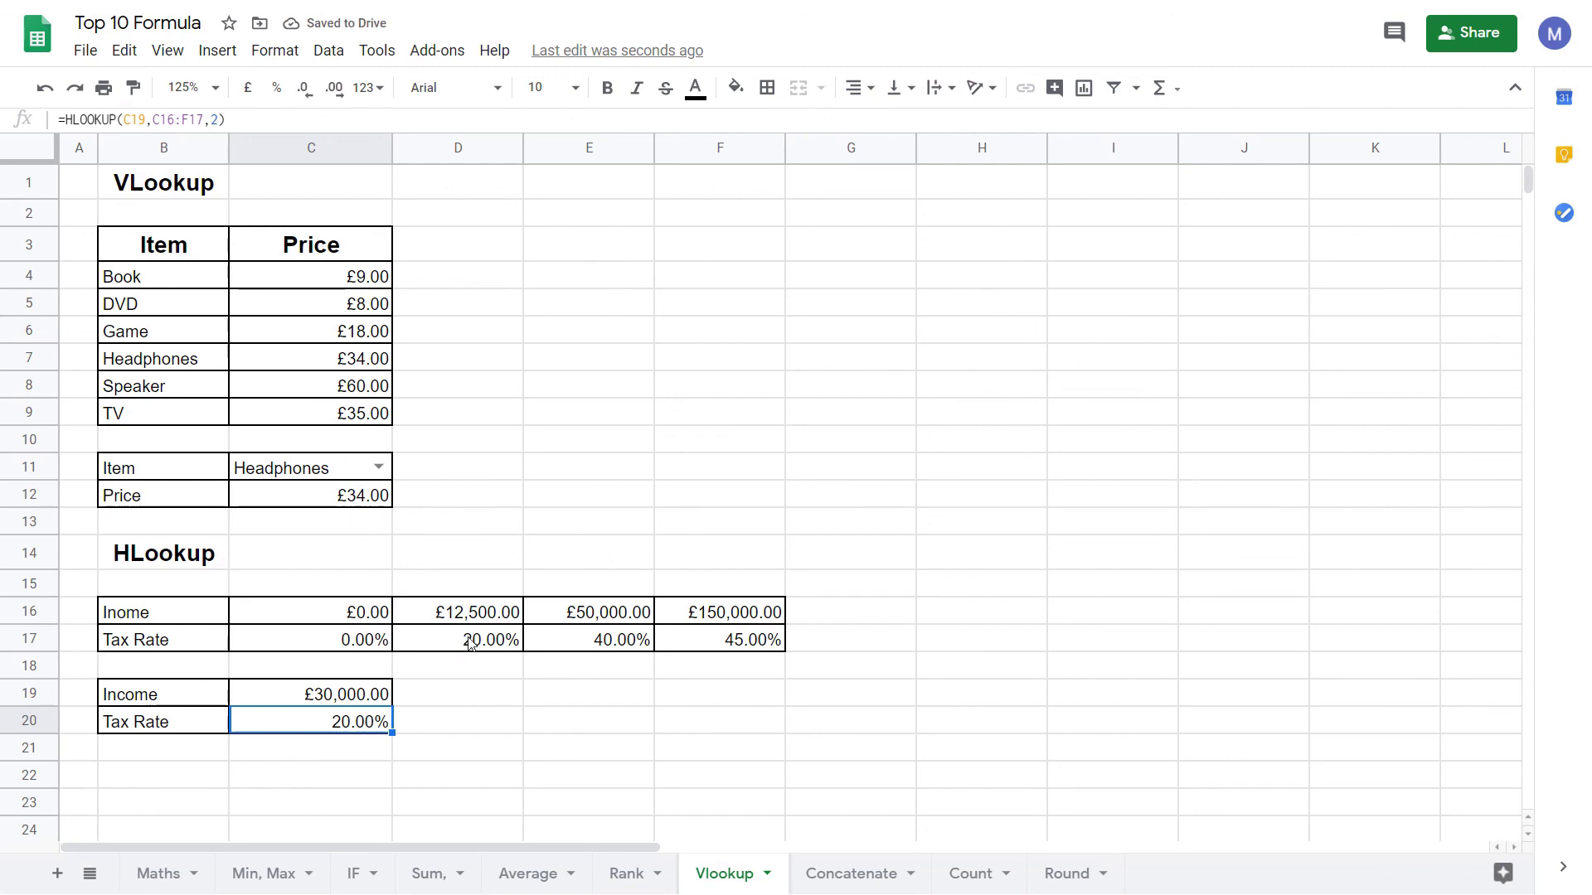
pyautogui.click(486, 620)
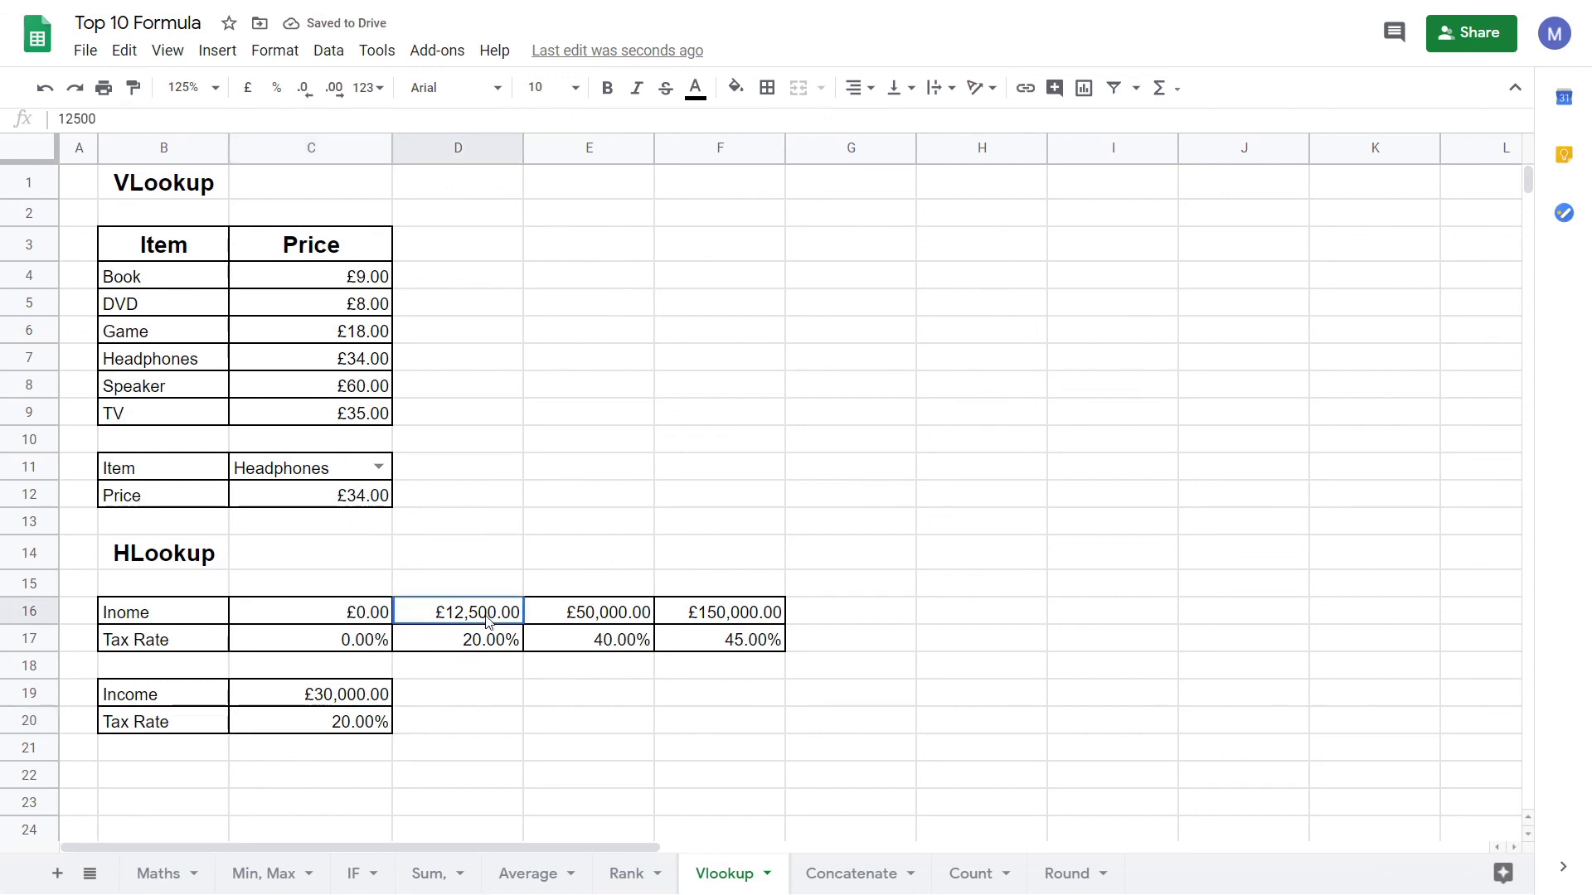
pyautogui.click(570, 612)
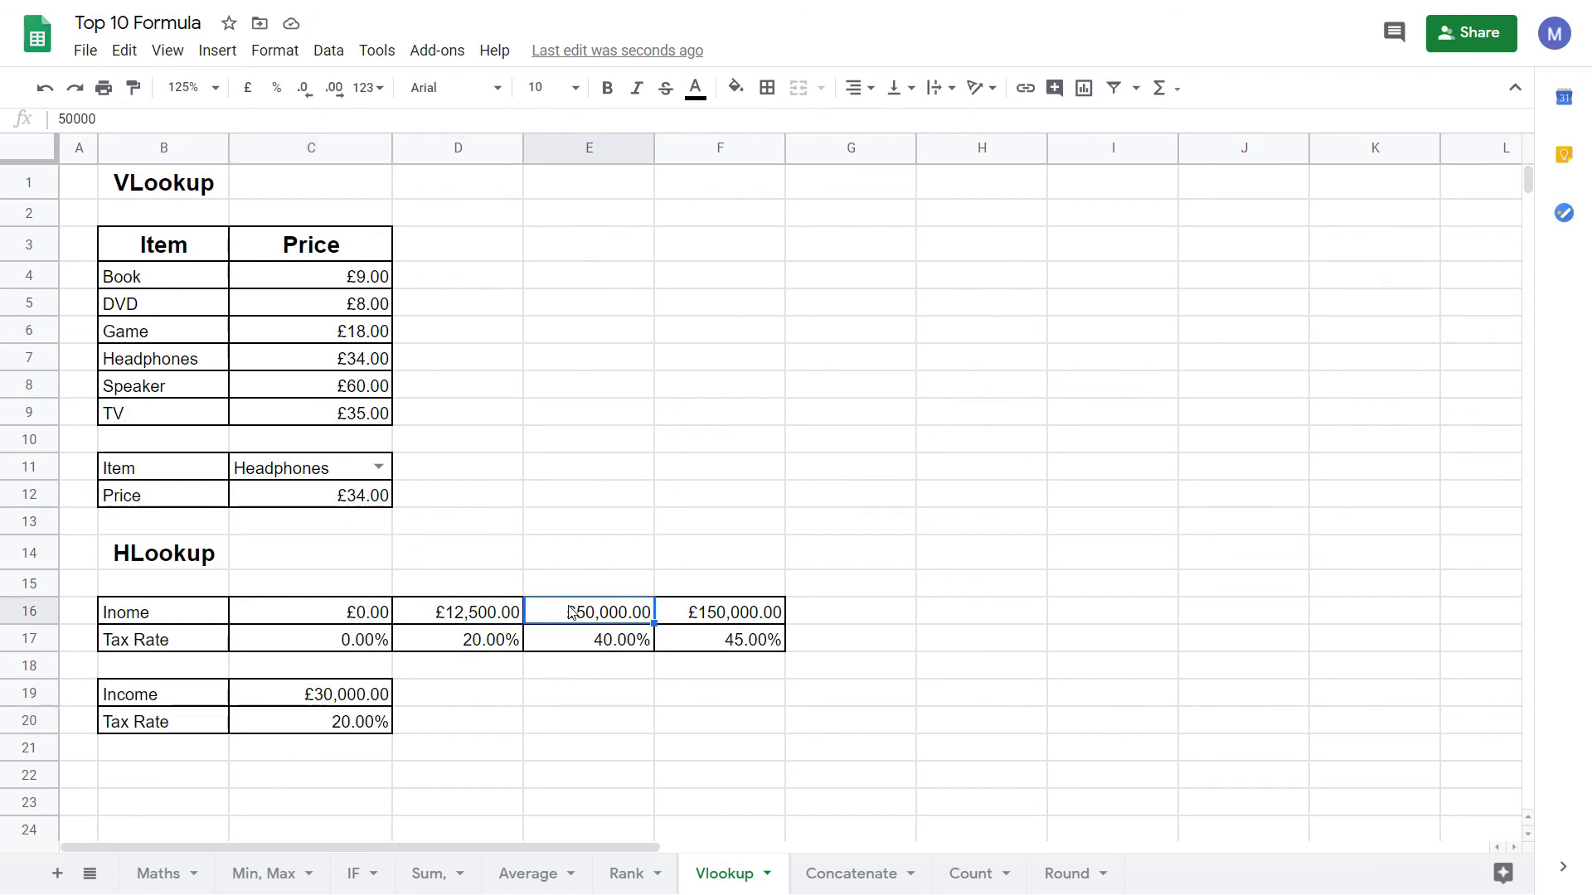
pyautogui.click(496, 653)
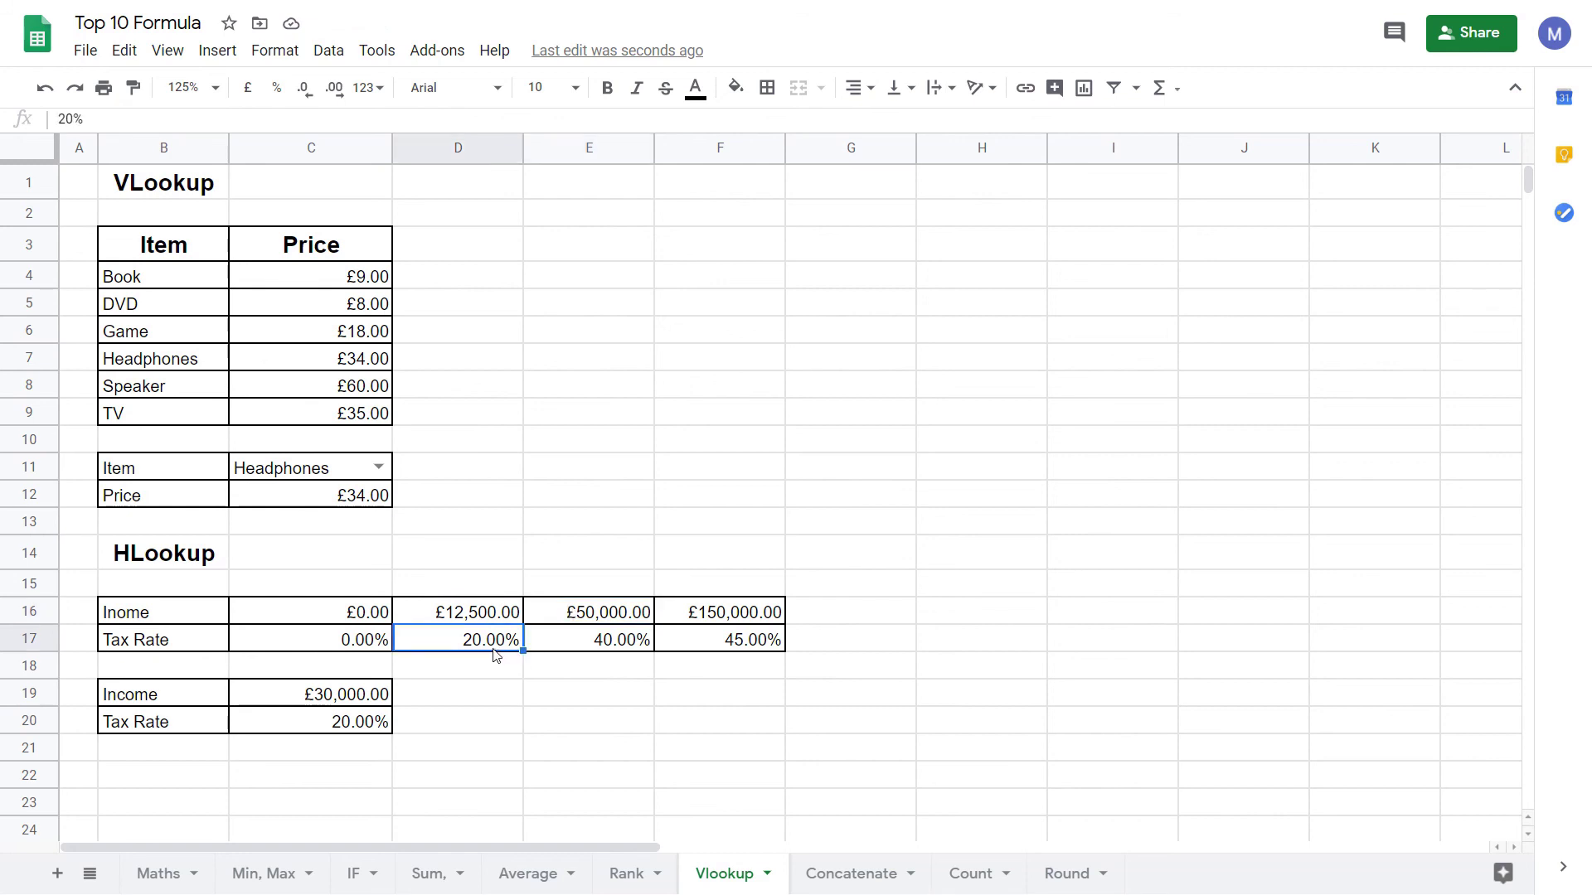